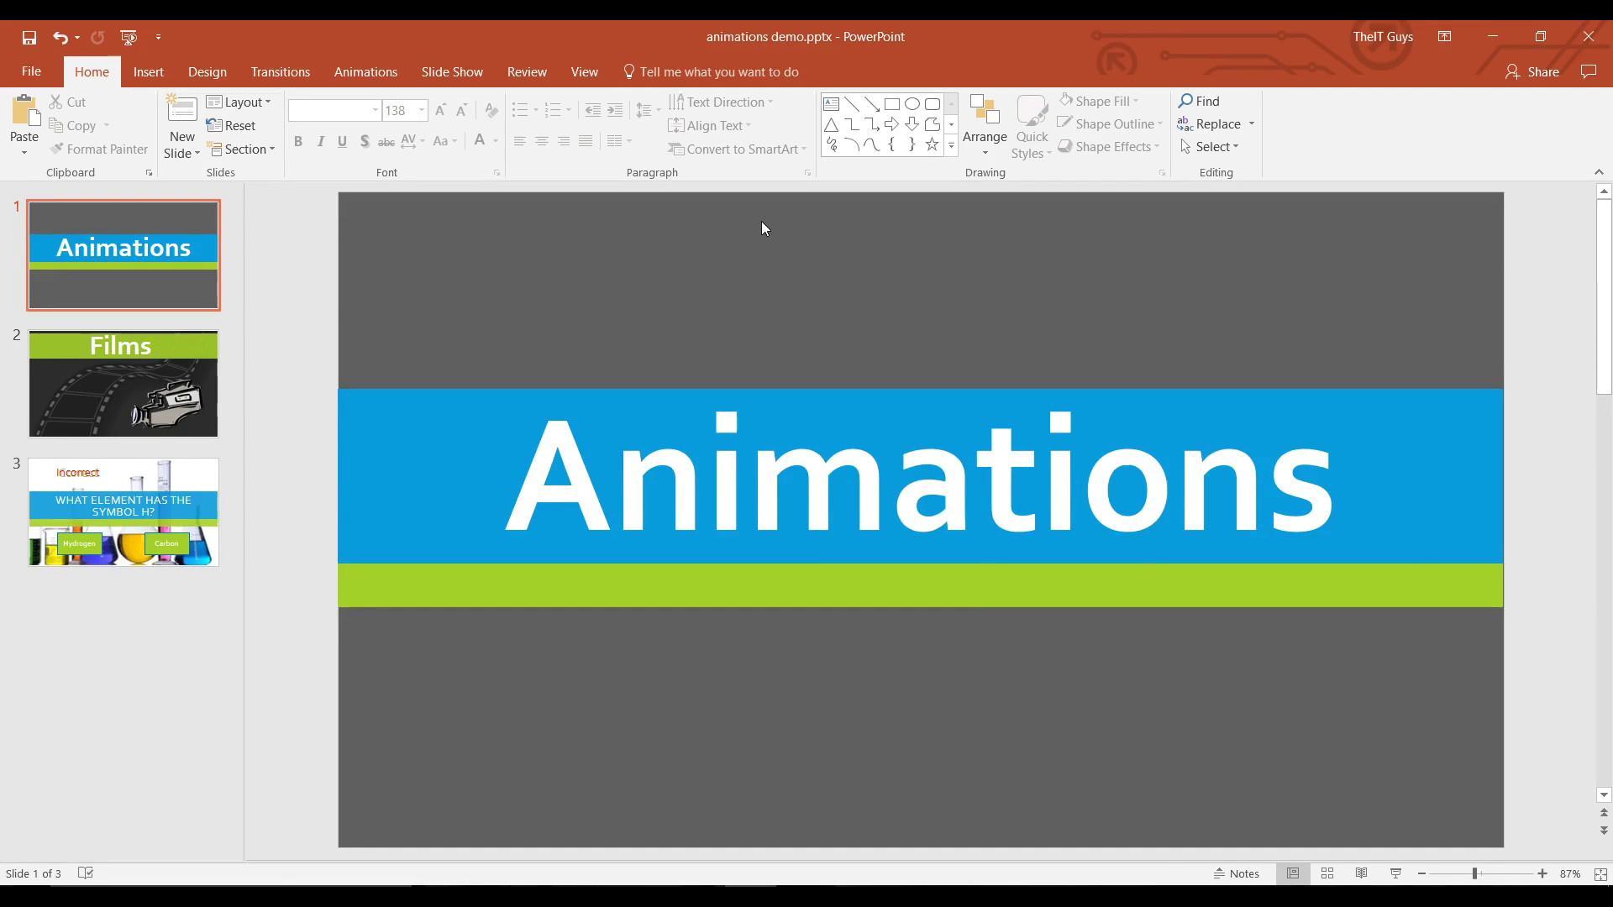
- Show the Films slide and select its camera clip-art picture
left_click(163, 364)
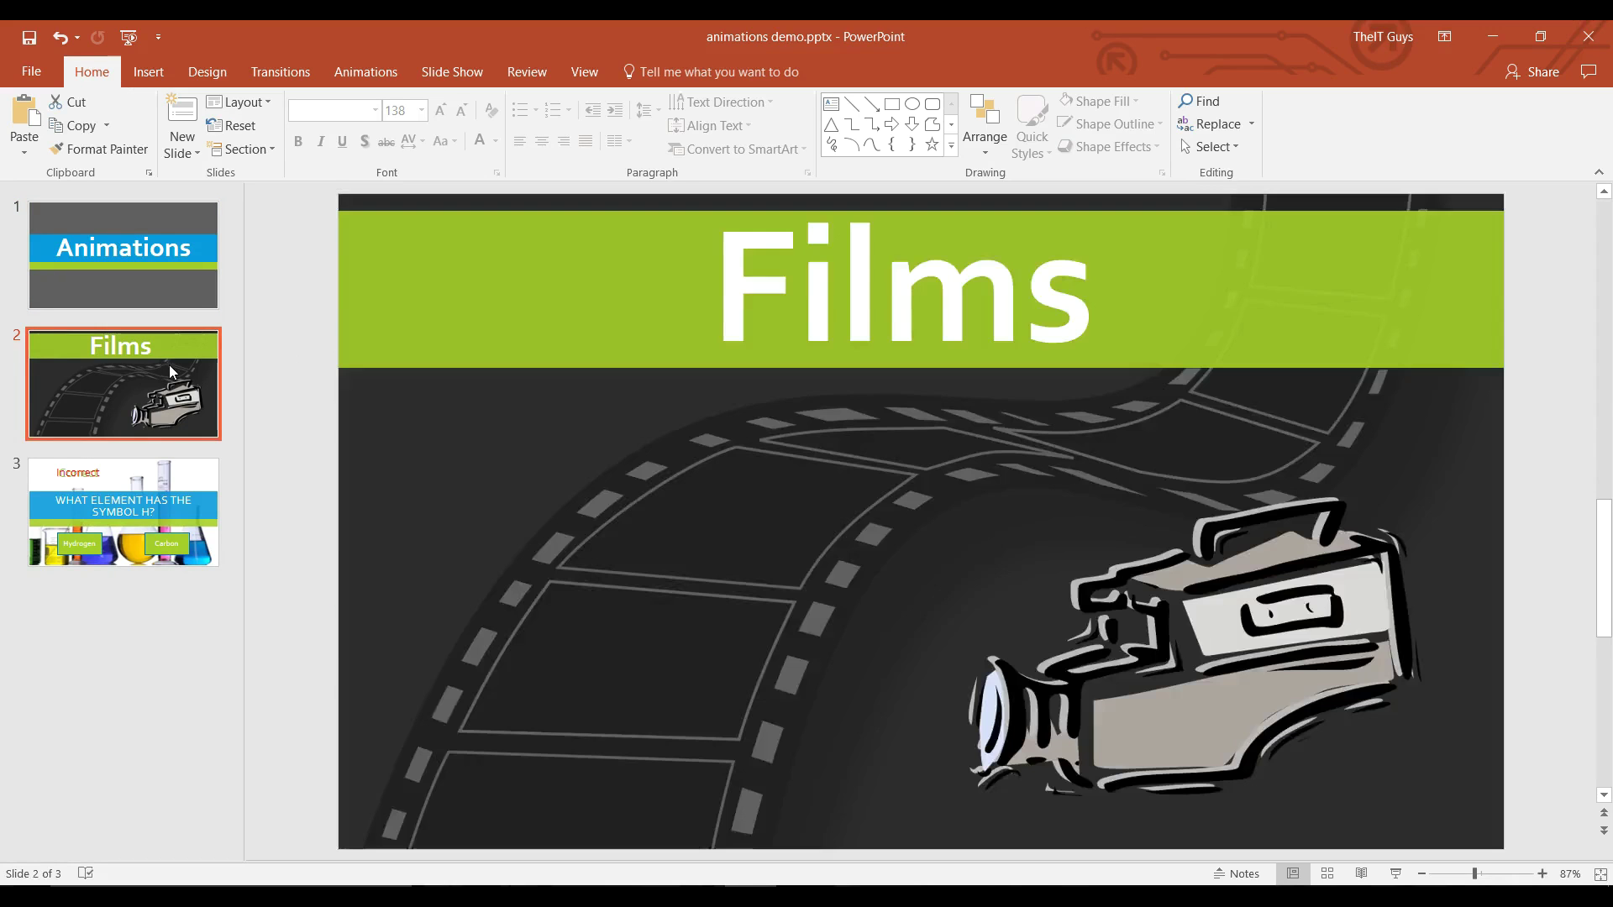
left_click(1226, 639)
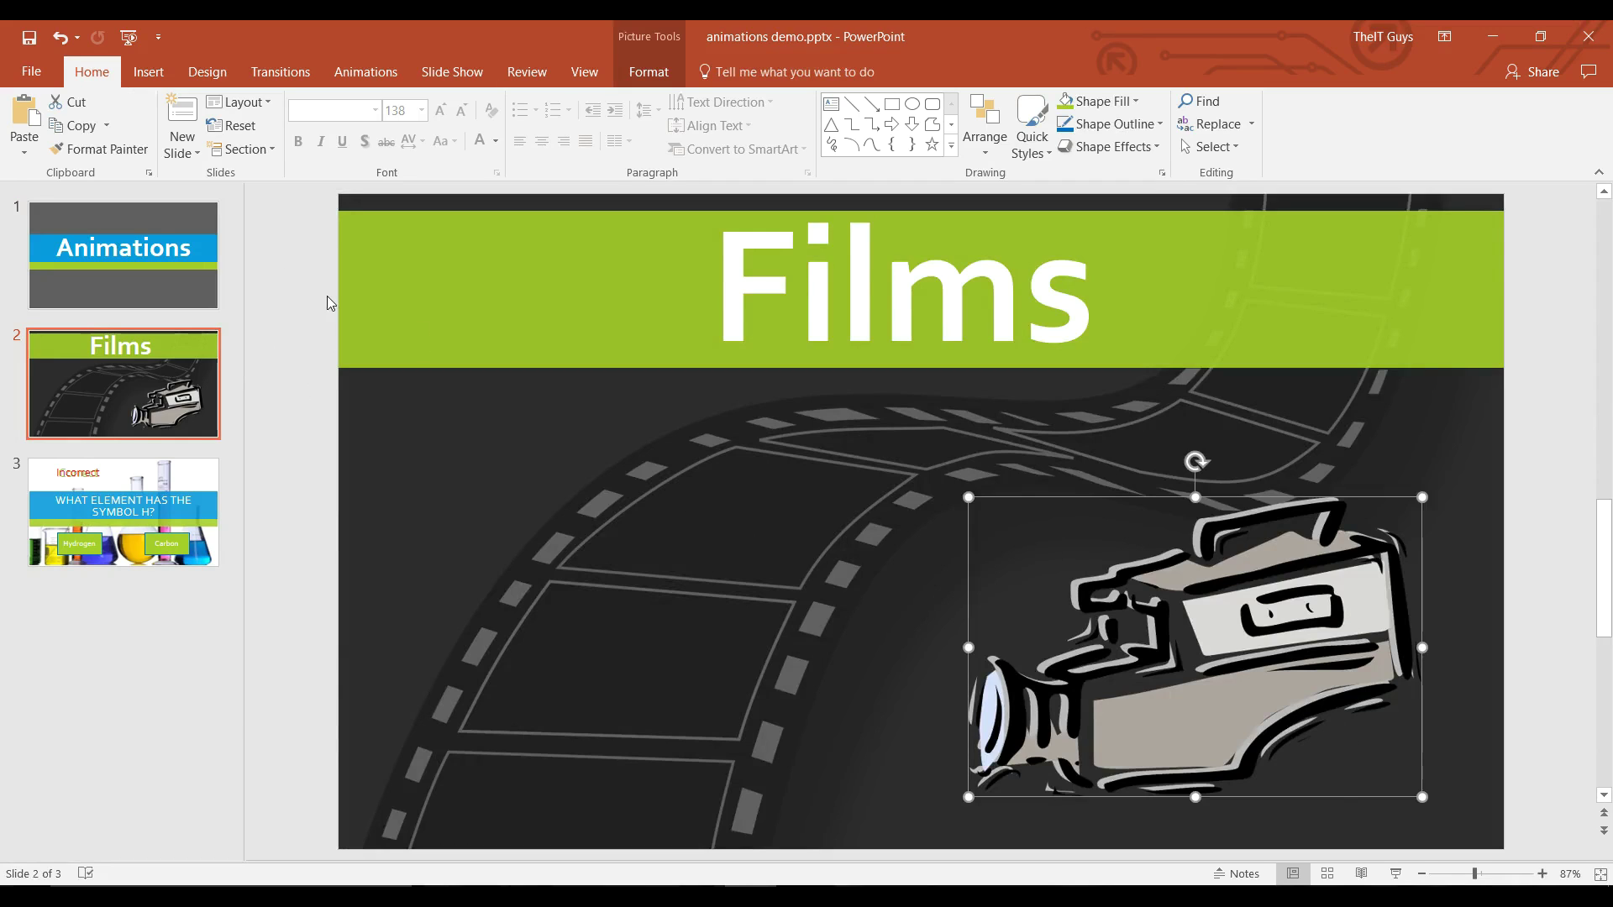
- Expand the full animation effects gallery for the selected camera picture
left_click(373, 73)
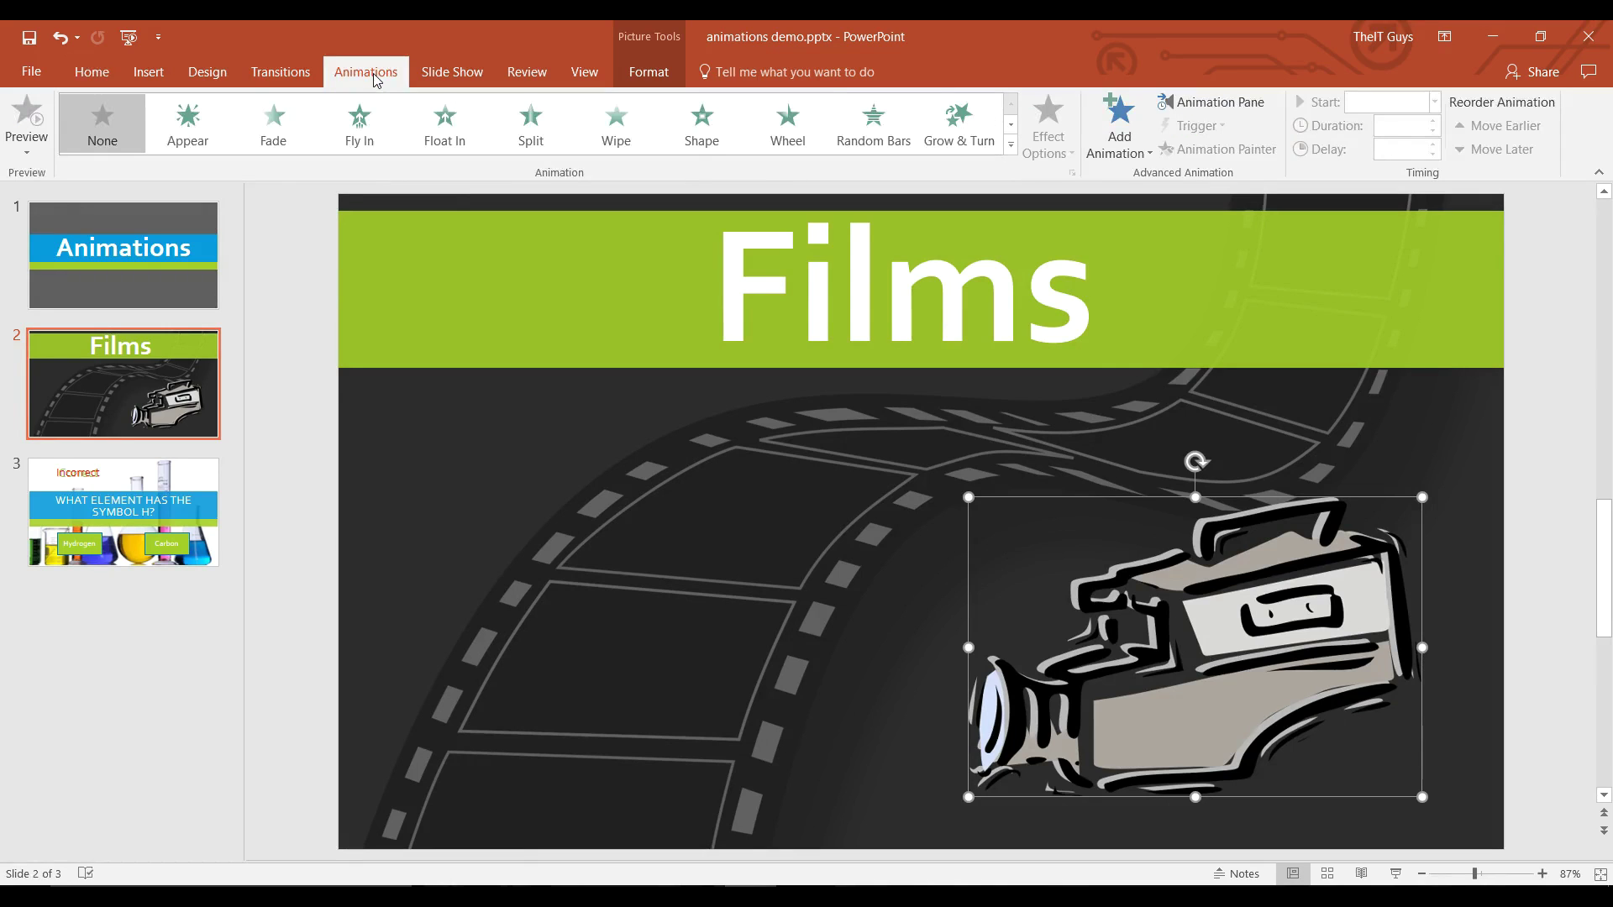
left_click(1010, 145)
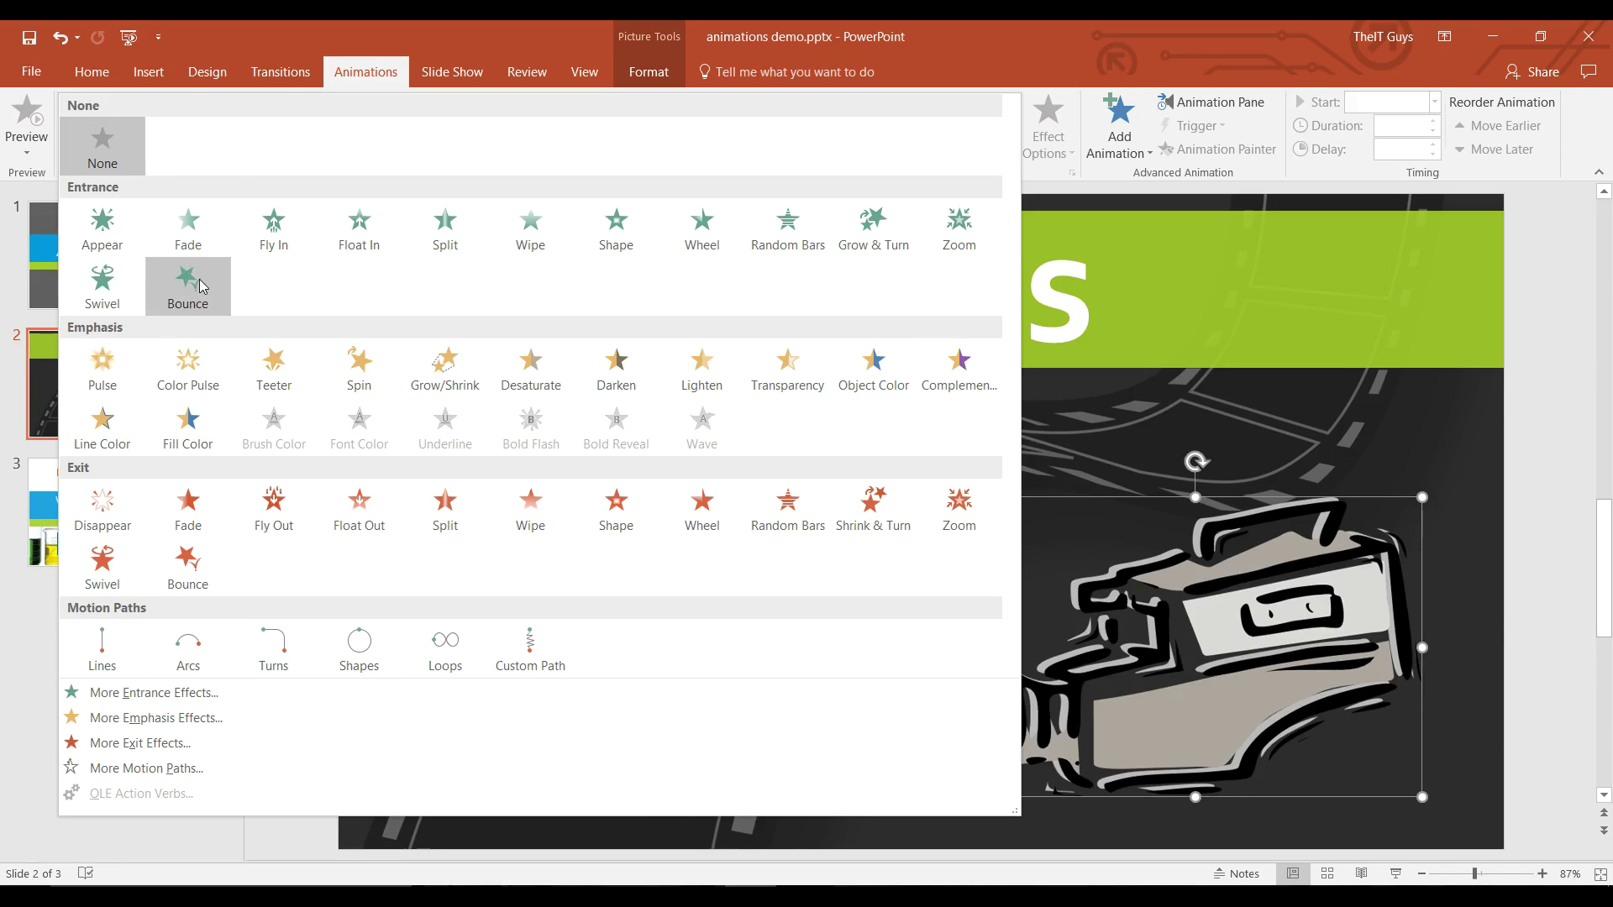
- Give the camera a Fade entrance, then add a Spin emphasis and a Fly Out exit
left_click(193, 230)
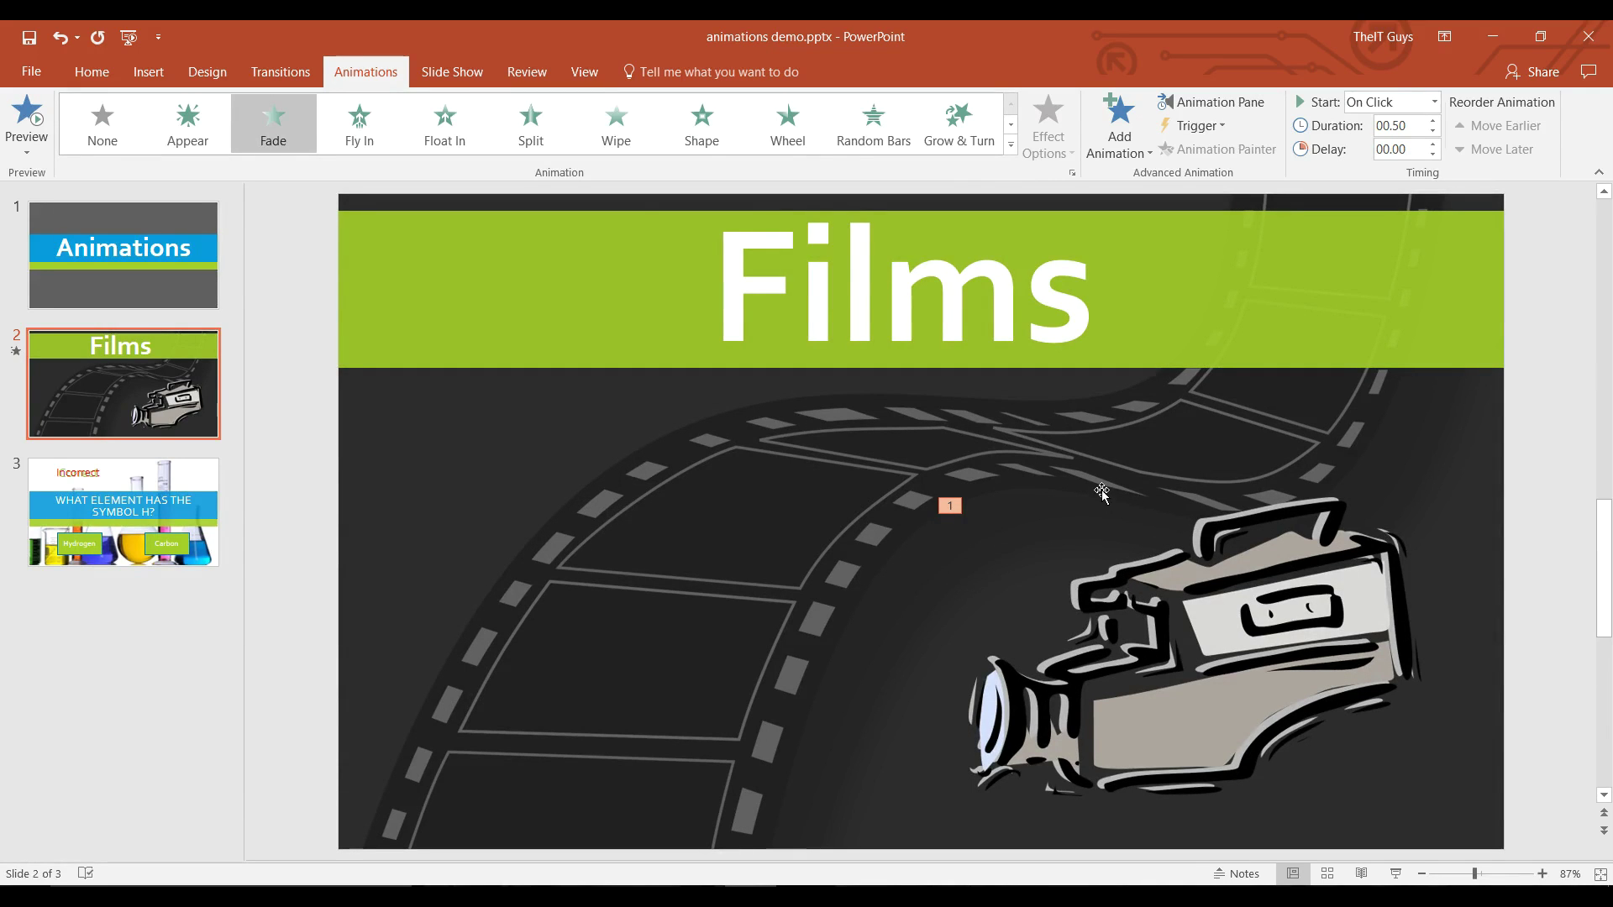
left_click(1139, 157)
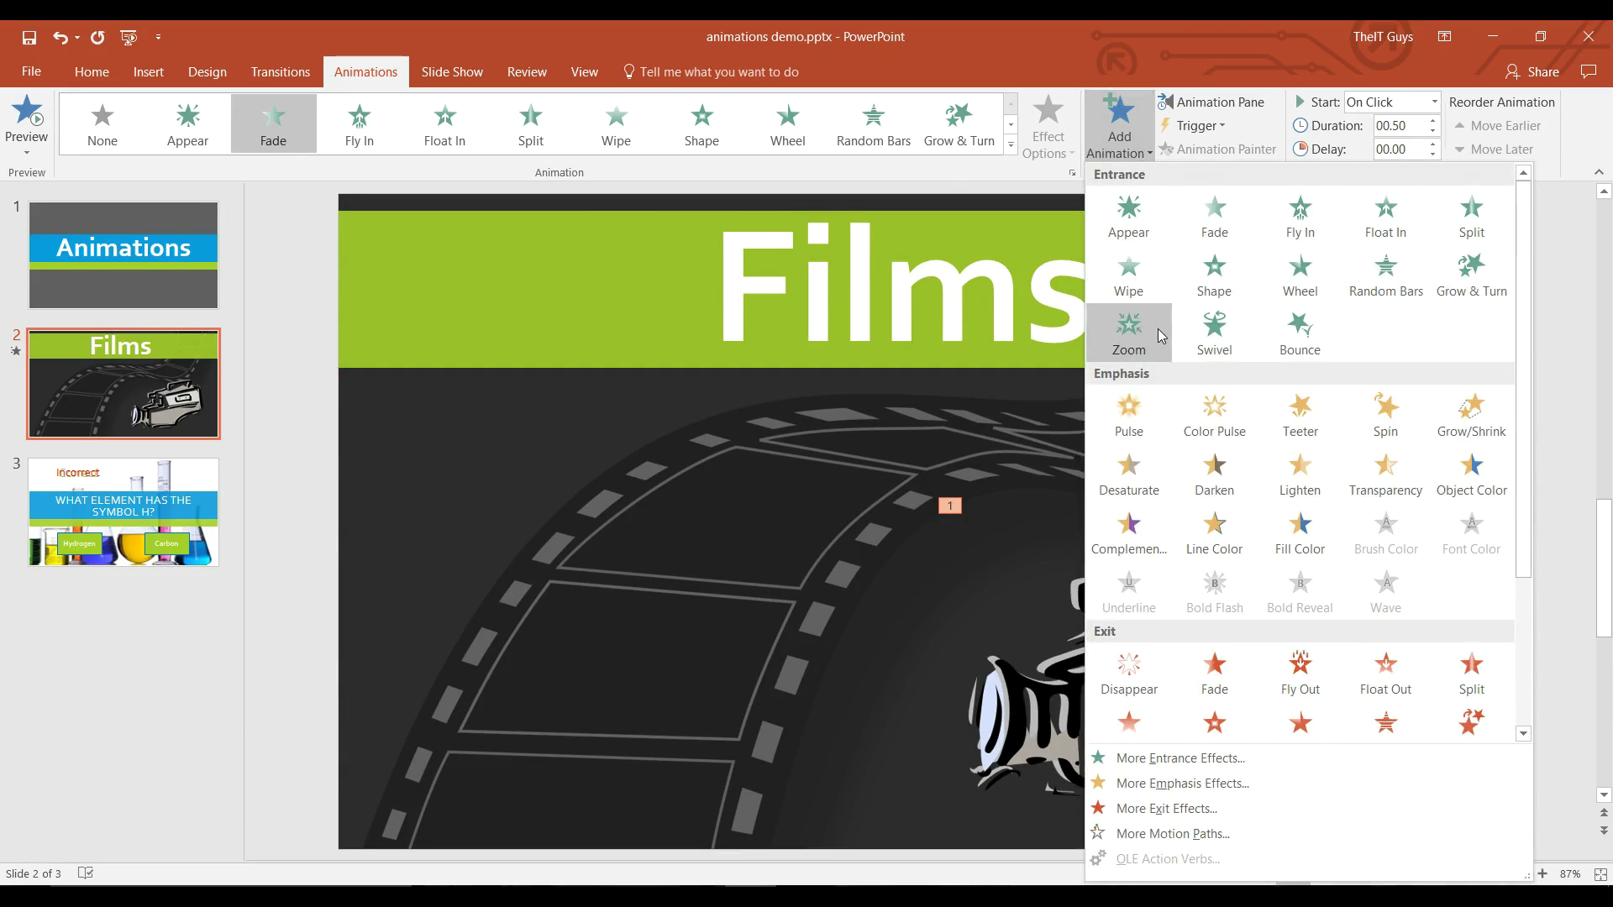
left_click(1404, 417)
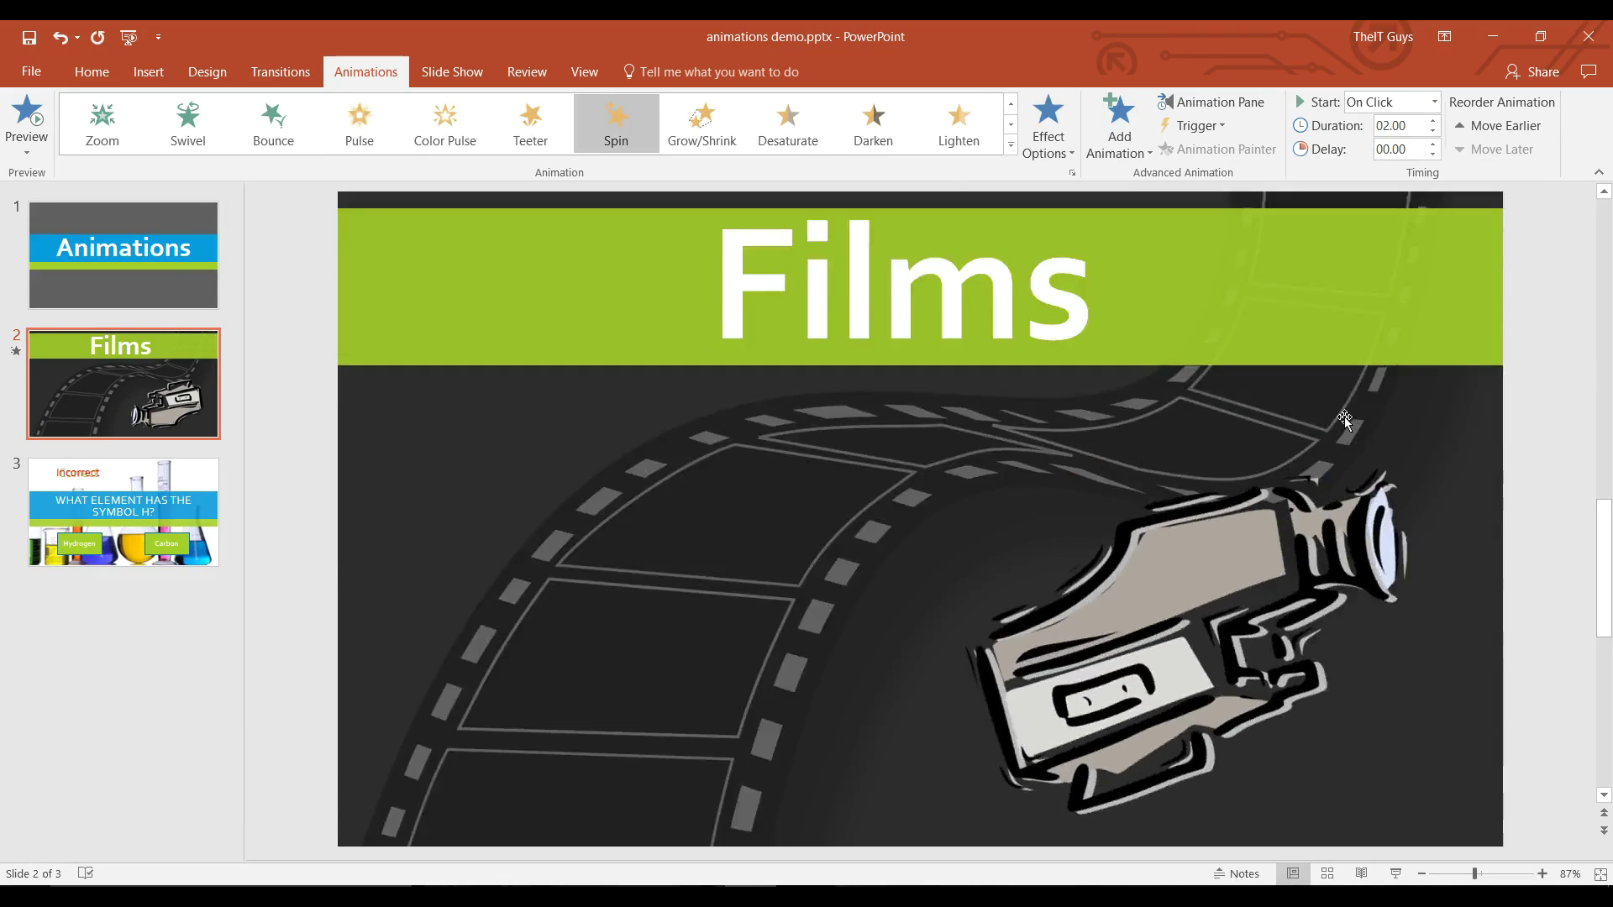
left_click(1134, 160)
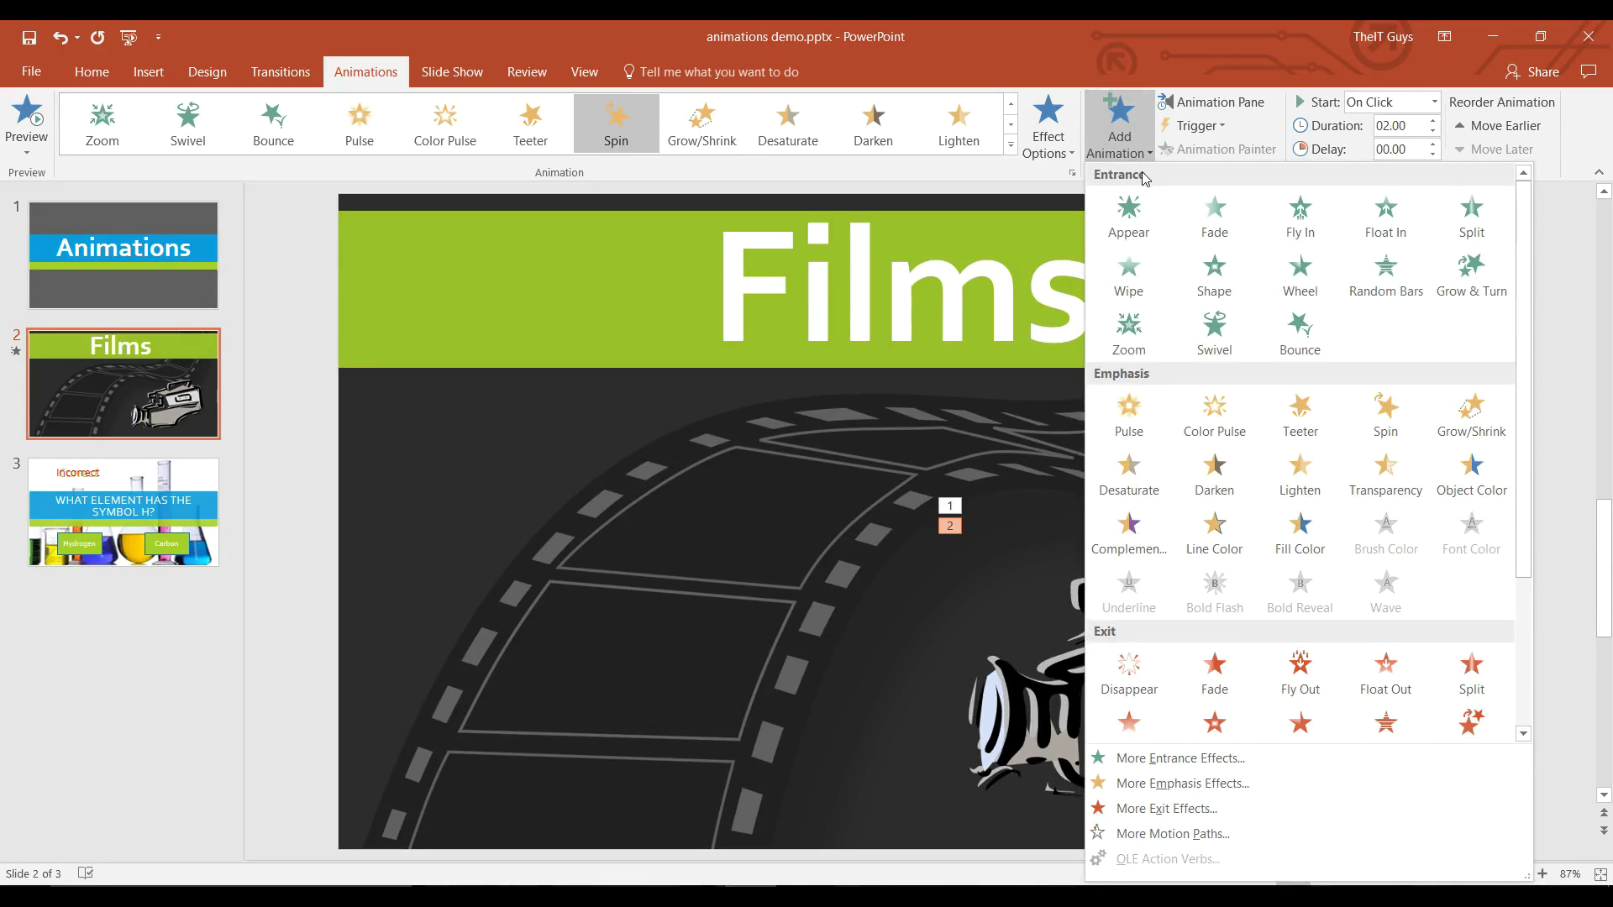
left_click(1298, 670)
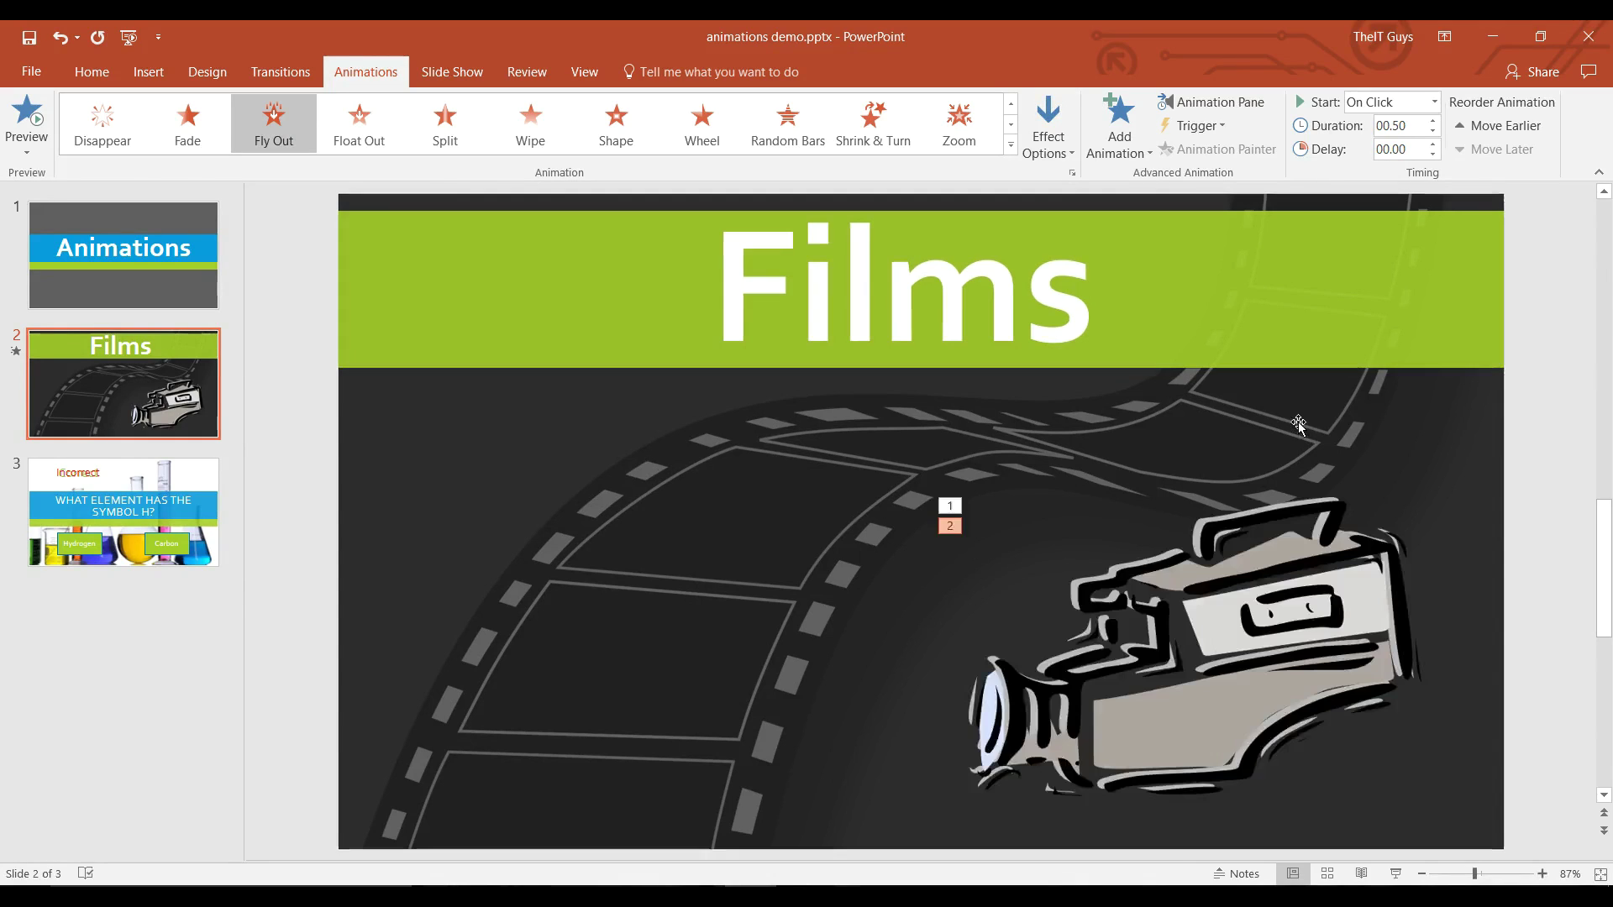
- In the Animation Pane, make the camera's Spin start After Previous with a 01.00 delay
left_click(1233, 104)
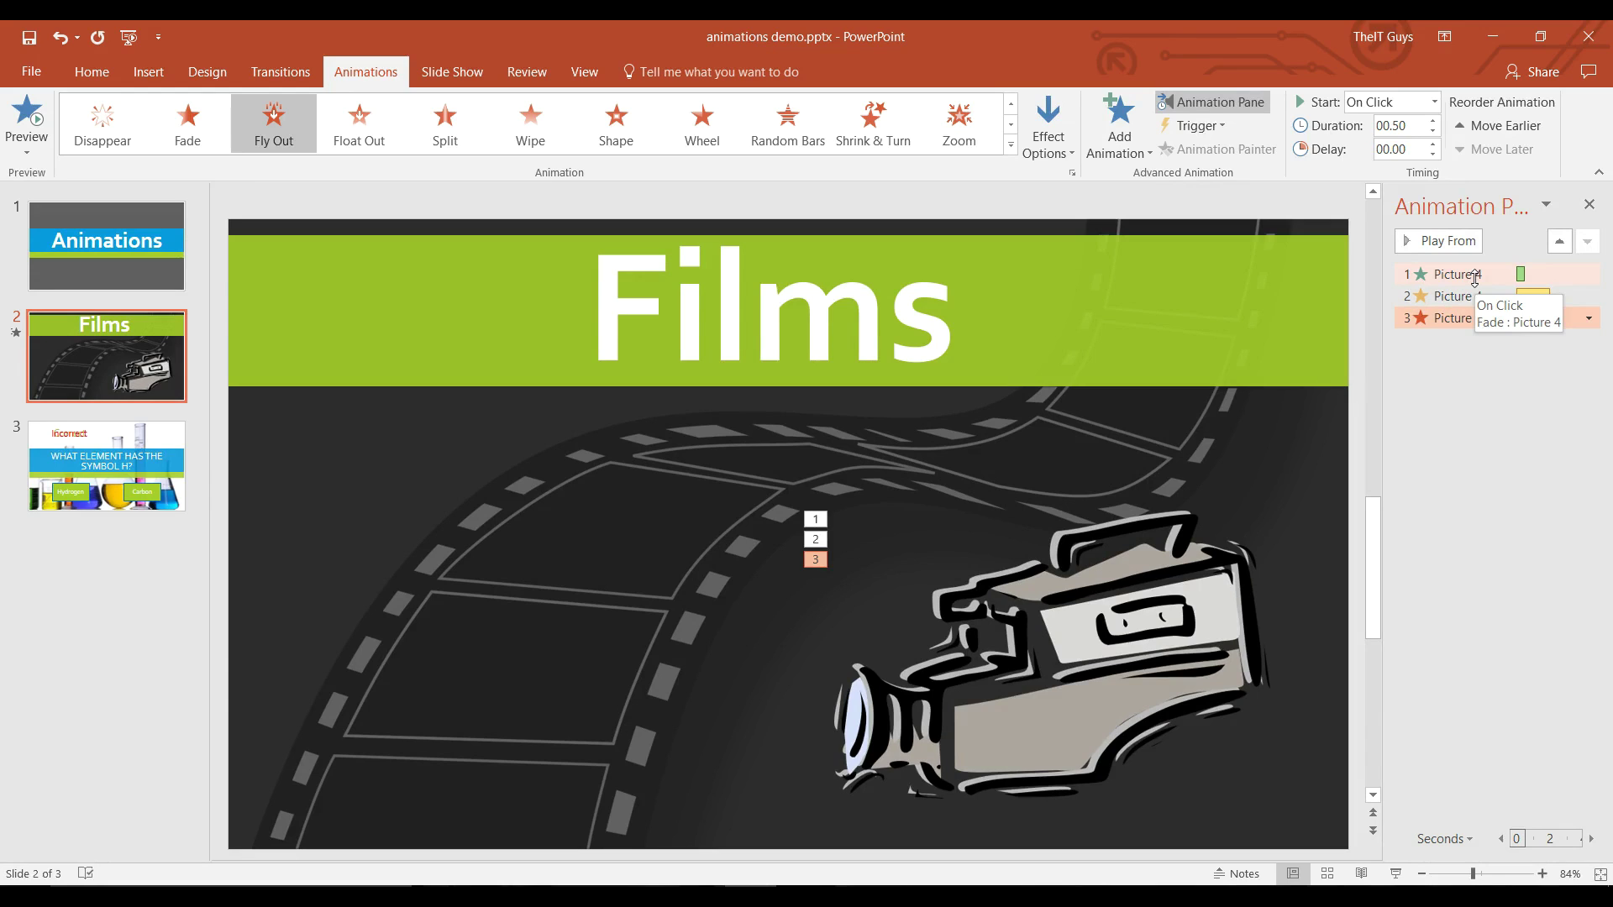
left_click(1466, 296)
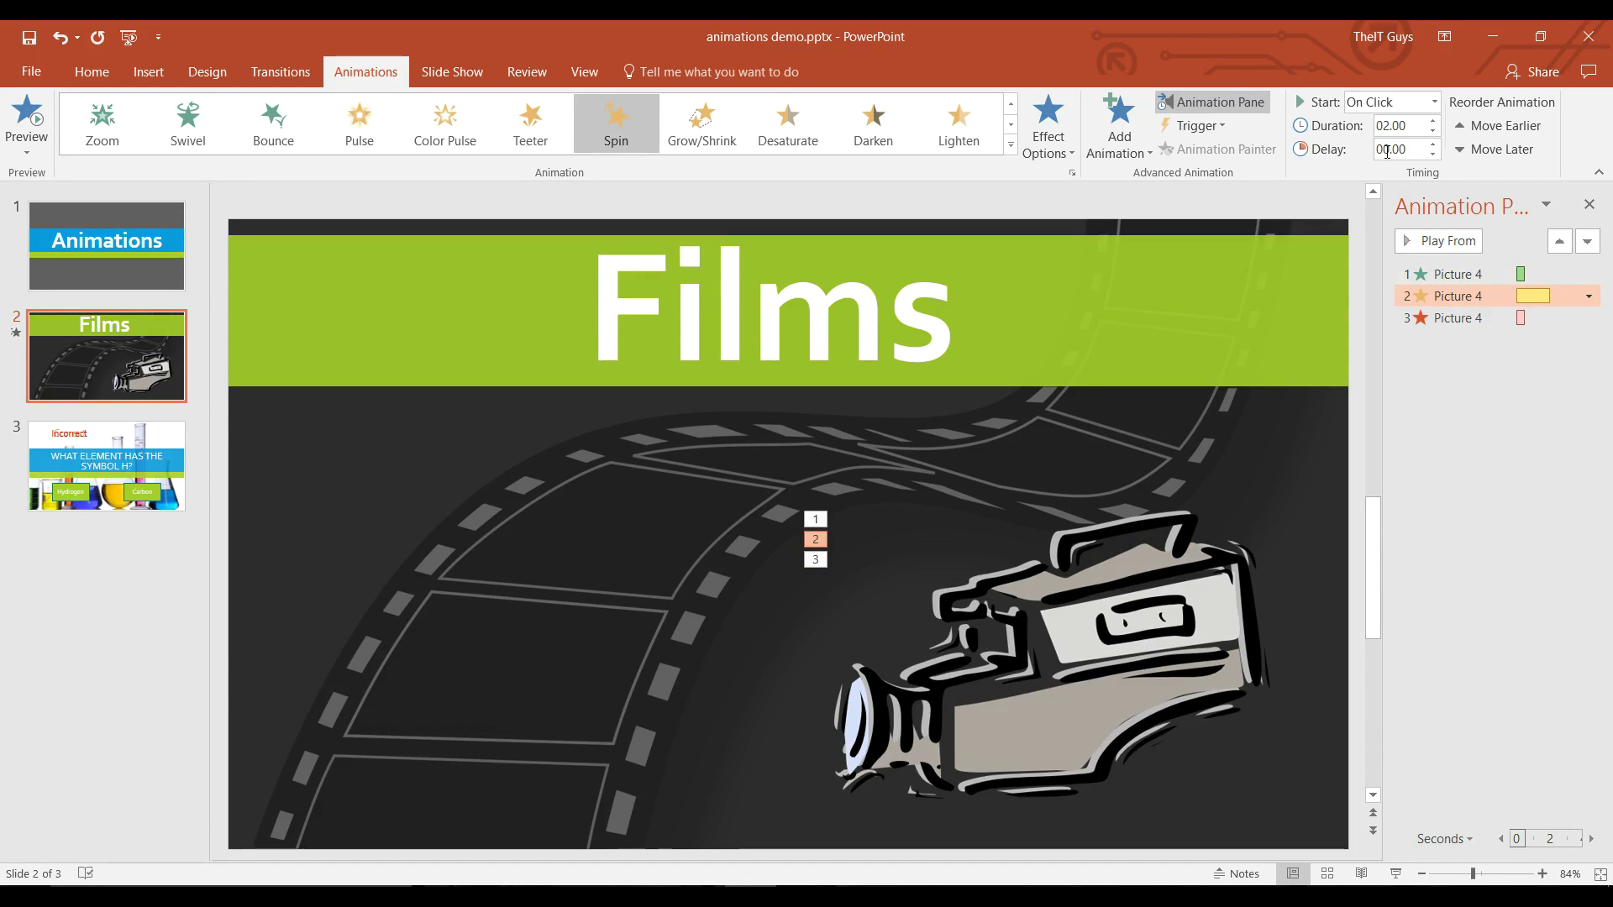
left_click(1434, 101)
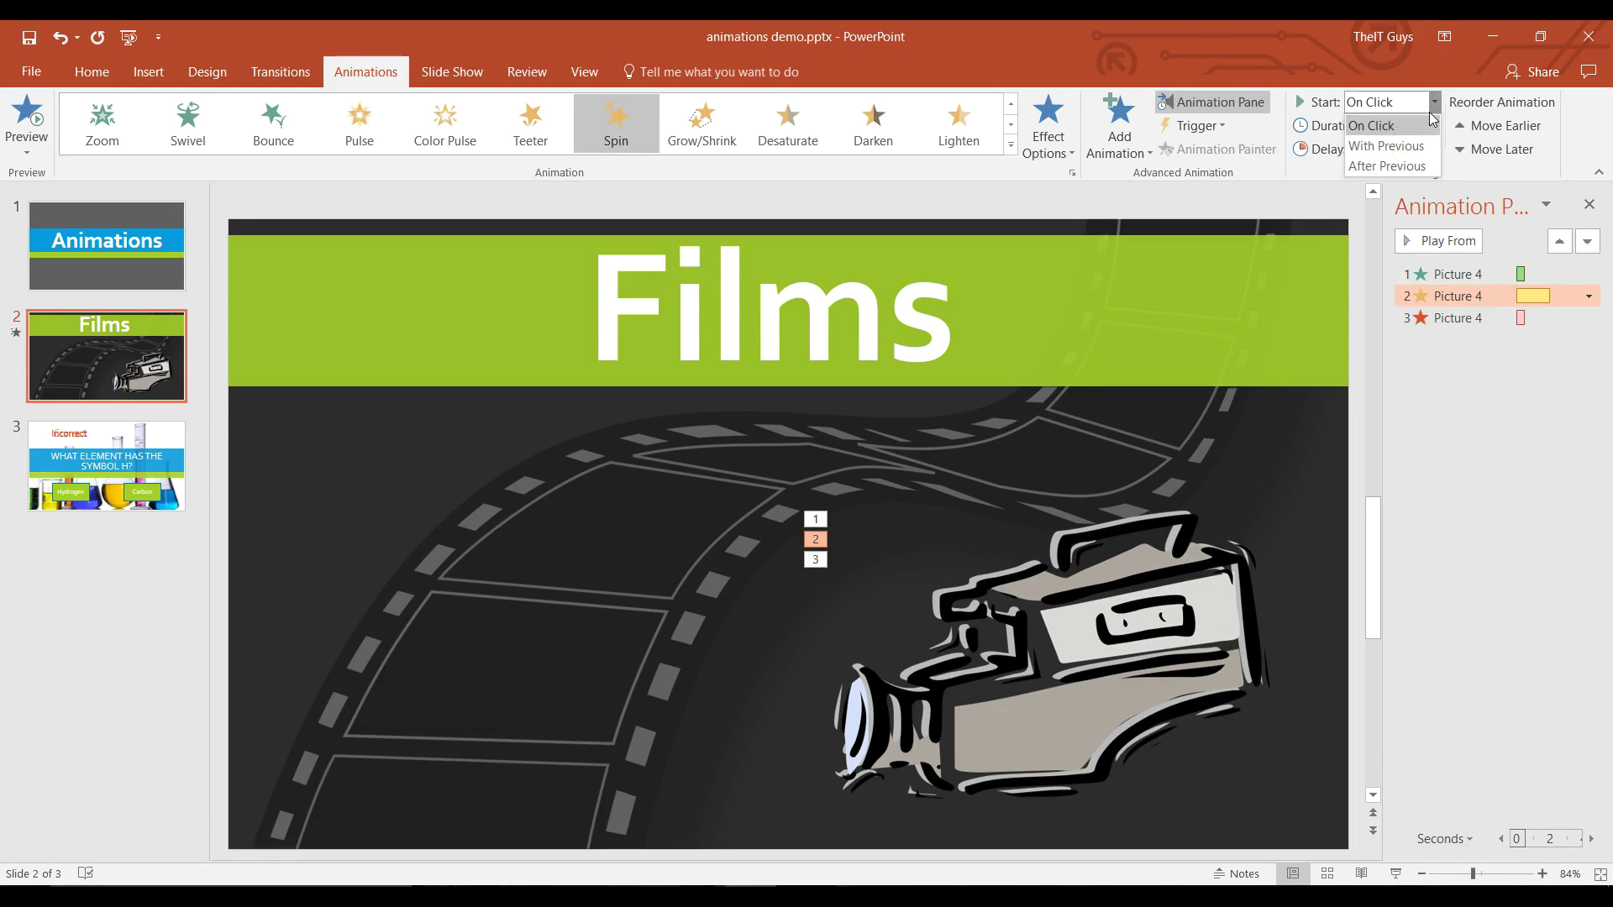
left_click(1409, 165)
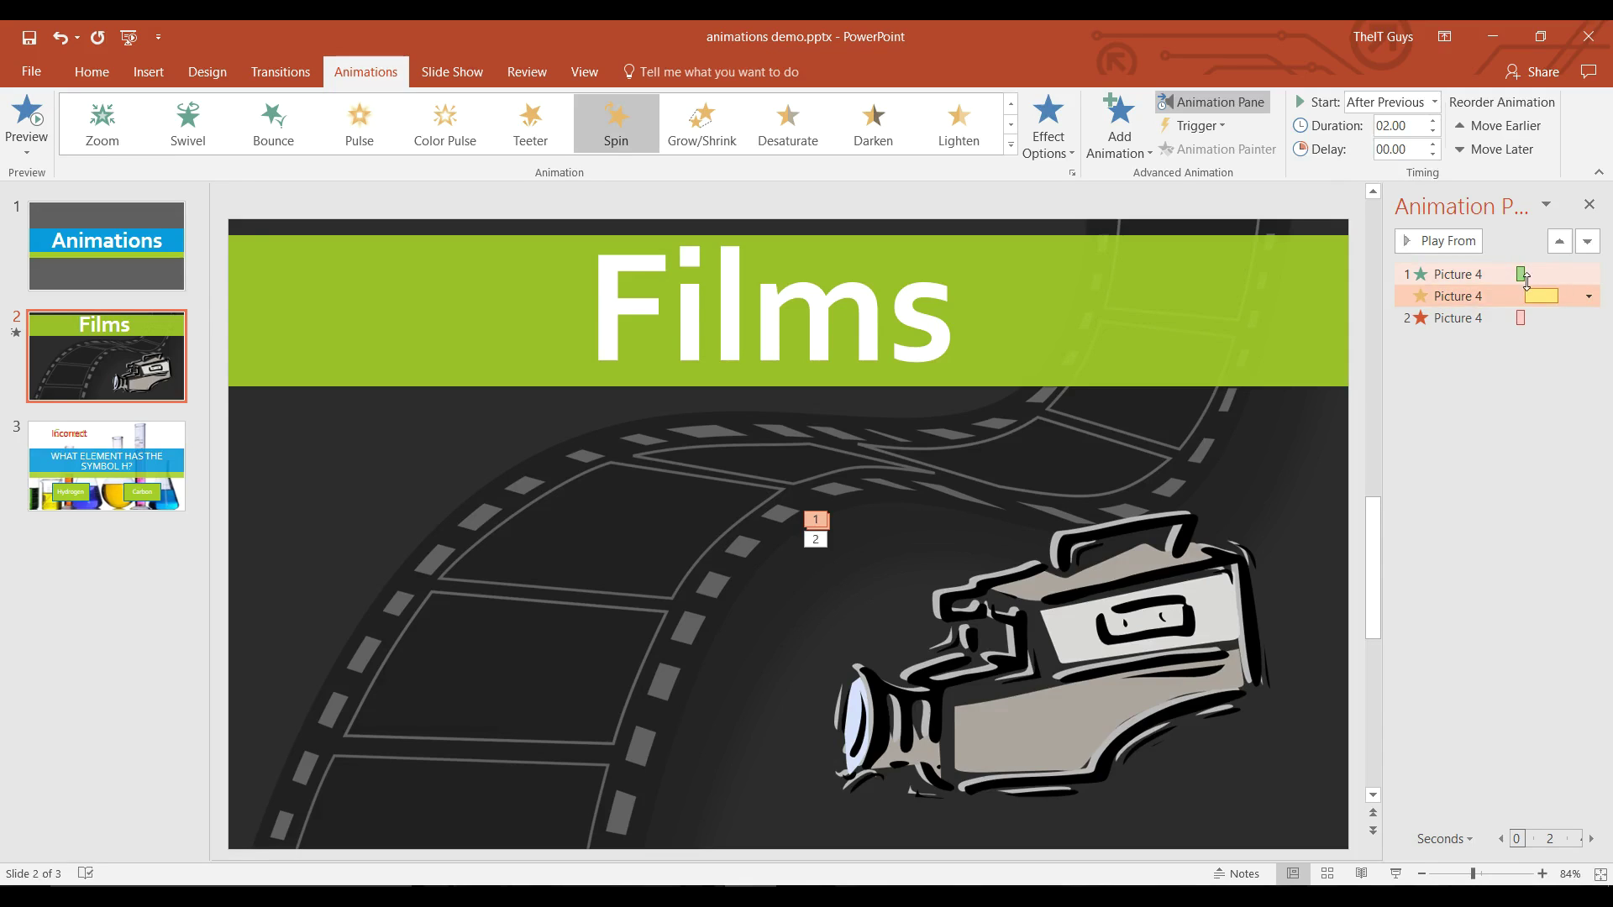
left_click(1433, 147)
left_click(1434, 146)
left_click(1433, 147)
left_click(1433, 146)
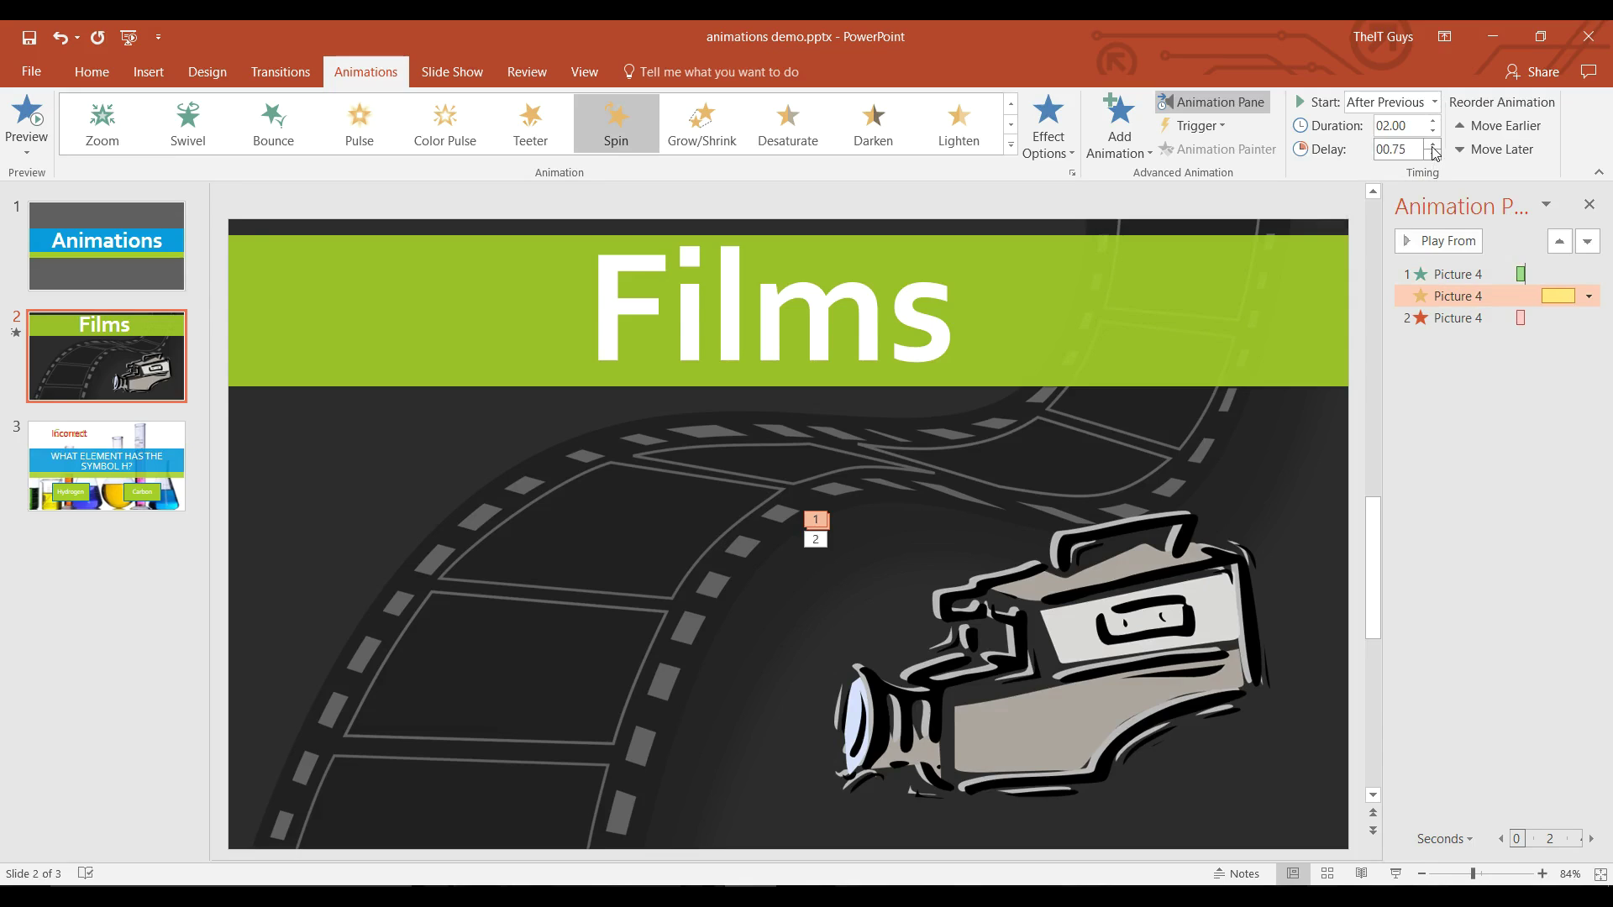
- Make Fly Out start After Previous with a 01.00 delay and preview the sequence
left_click(1485, 326)
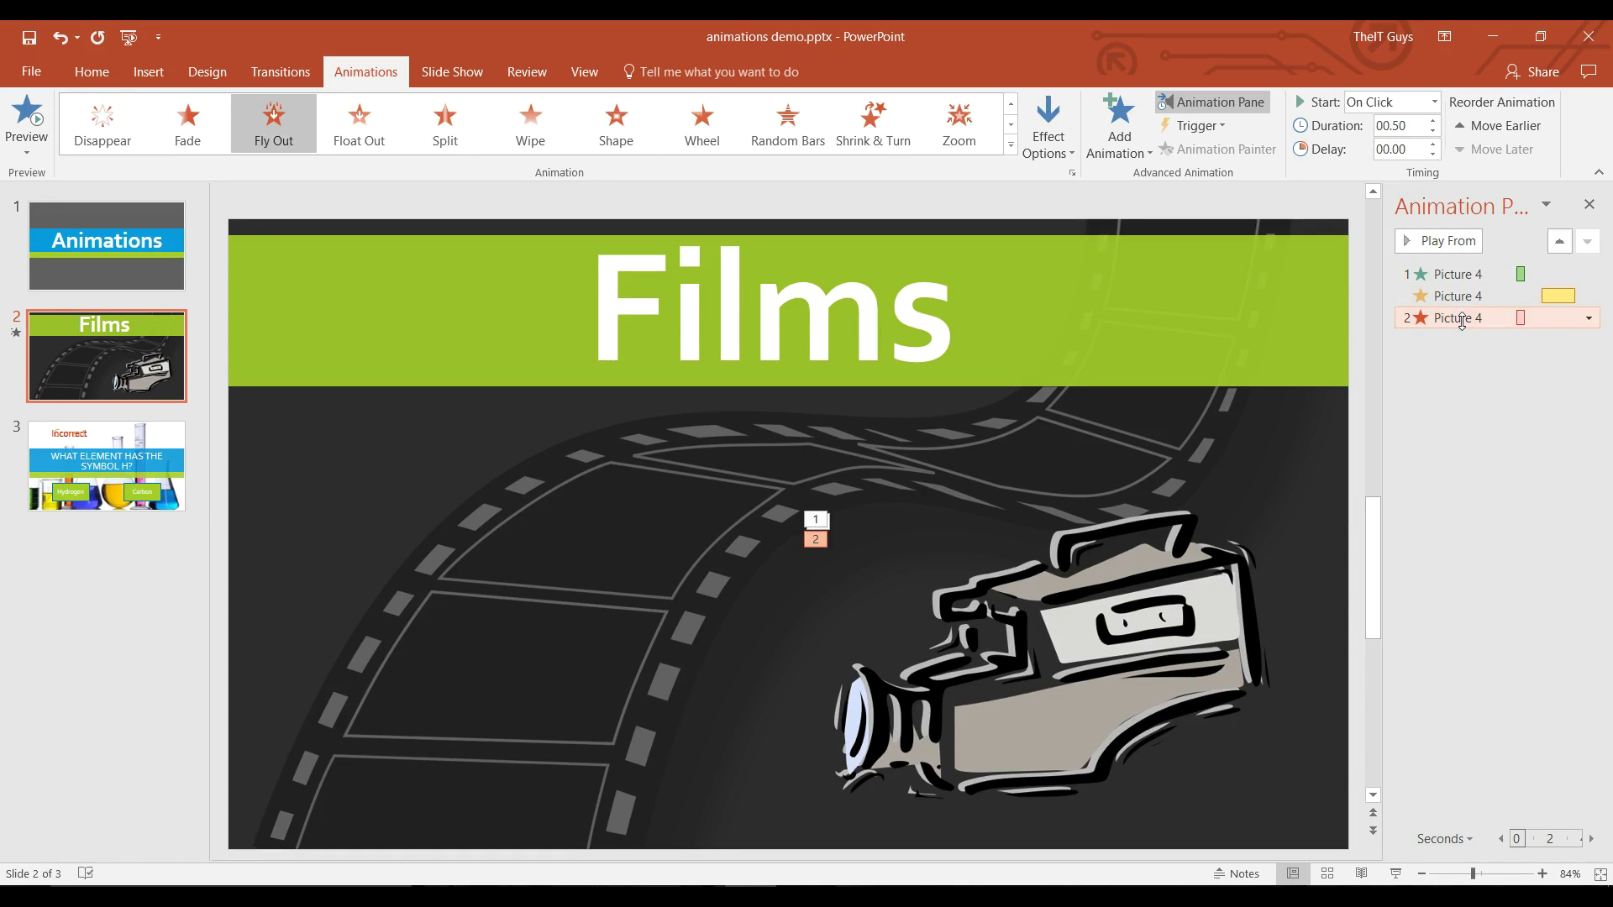
left_click(1435, 103)
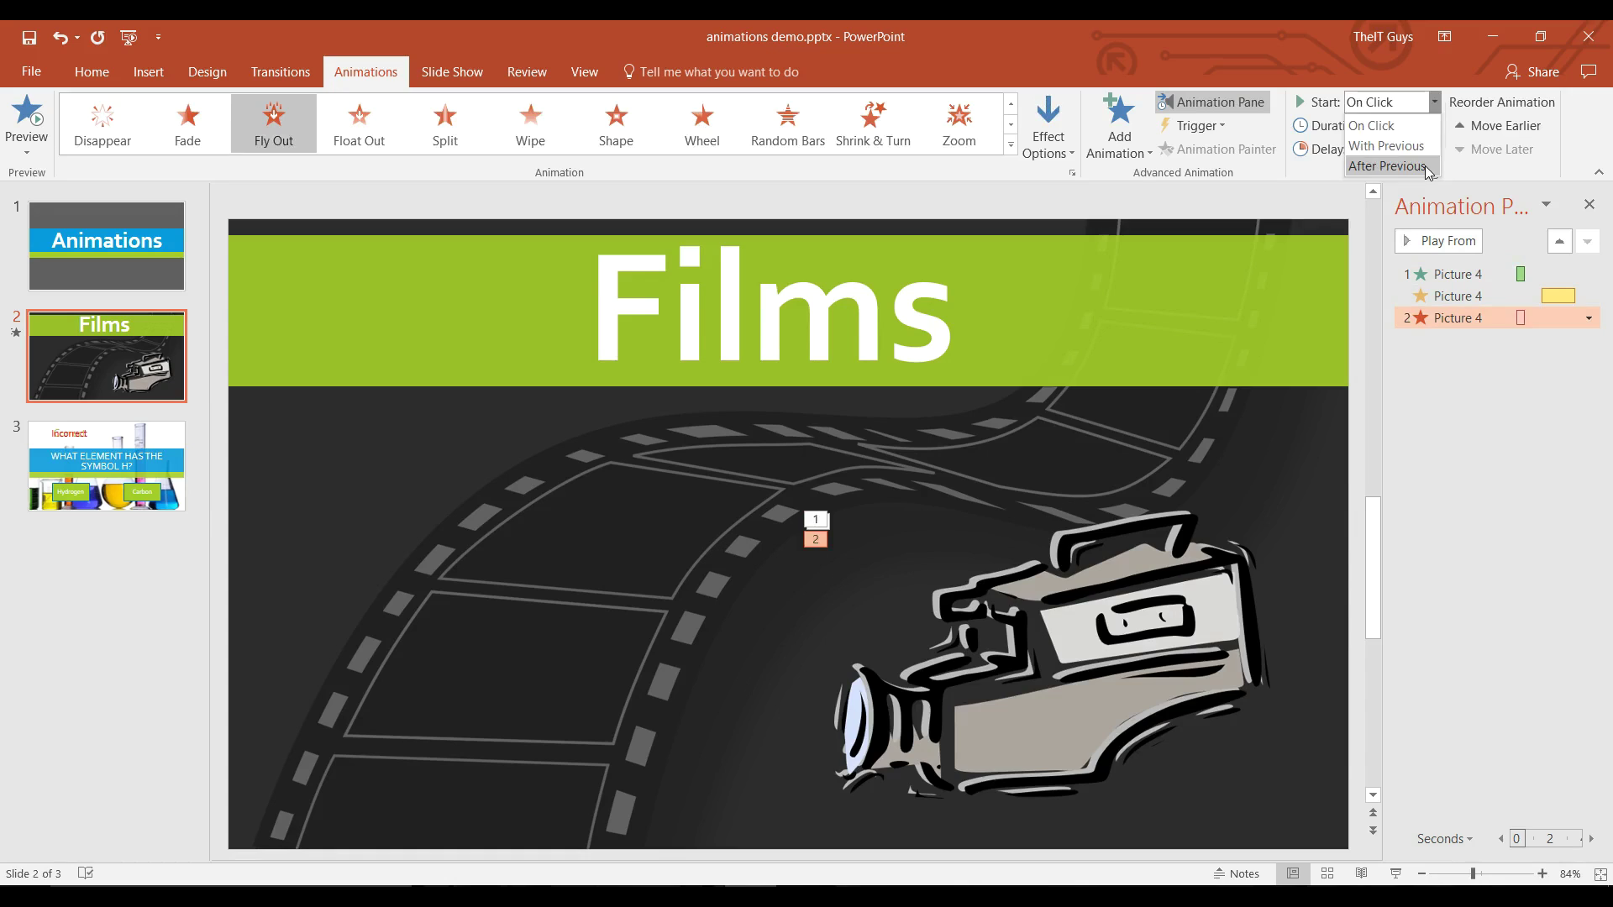
left_click(1428, 167)
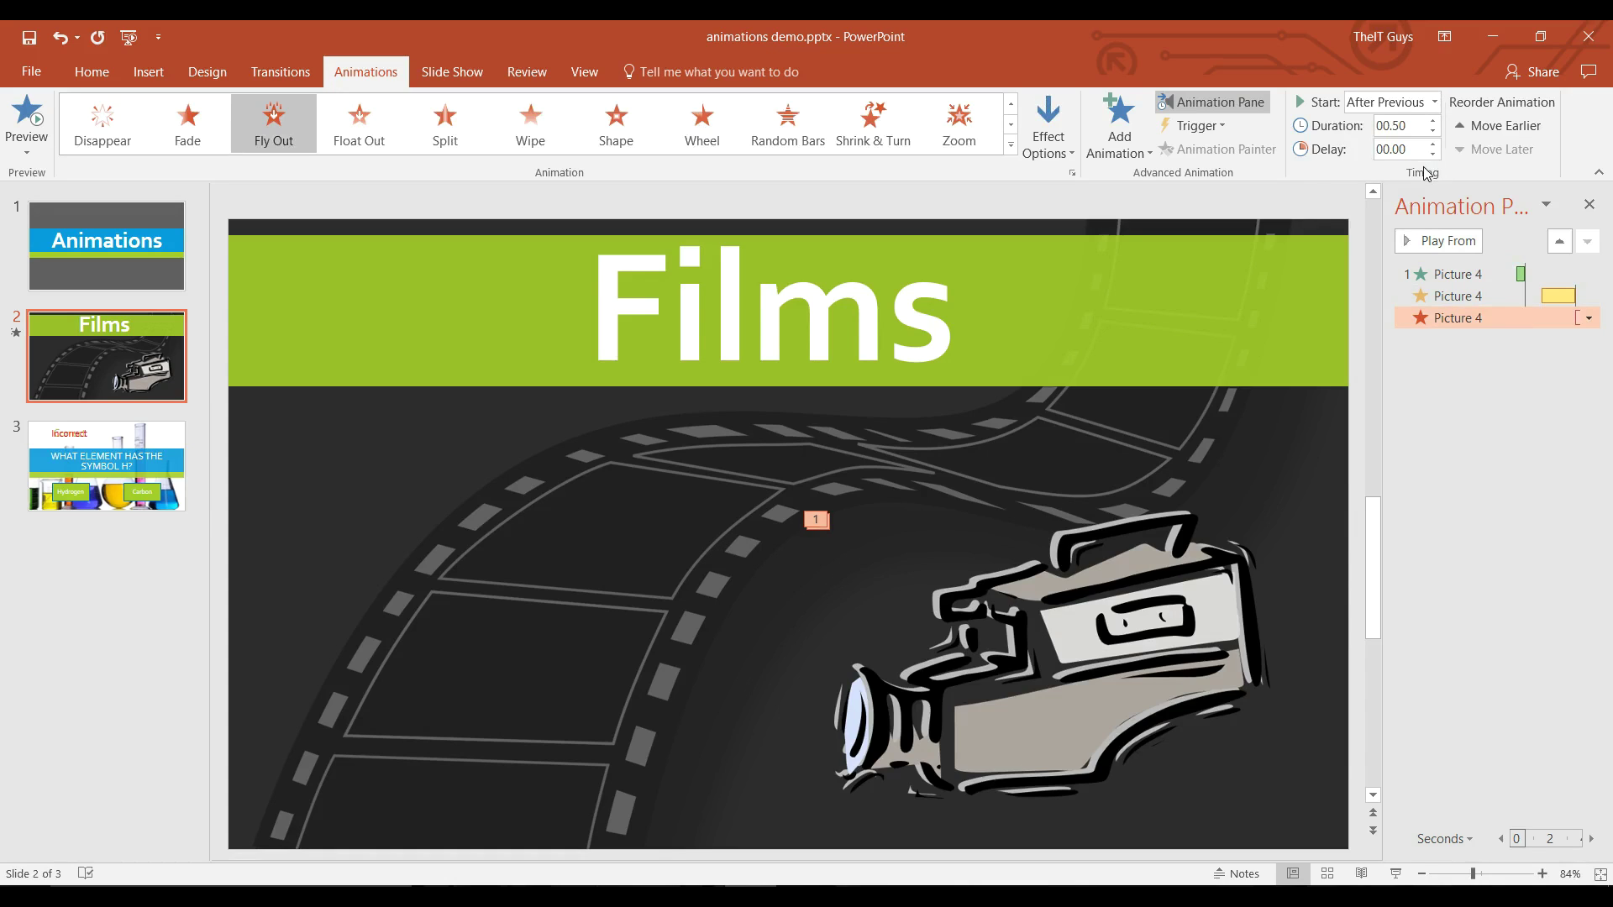
left_click(1432, 145)
left_click(1432, 145)
left_click(1432, 145)
left_click(1453, 243)
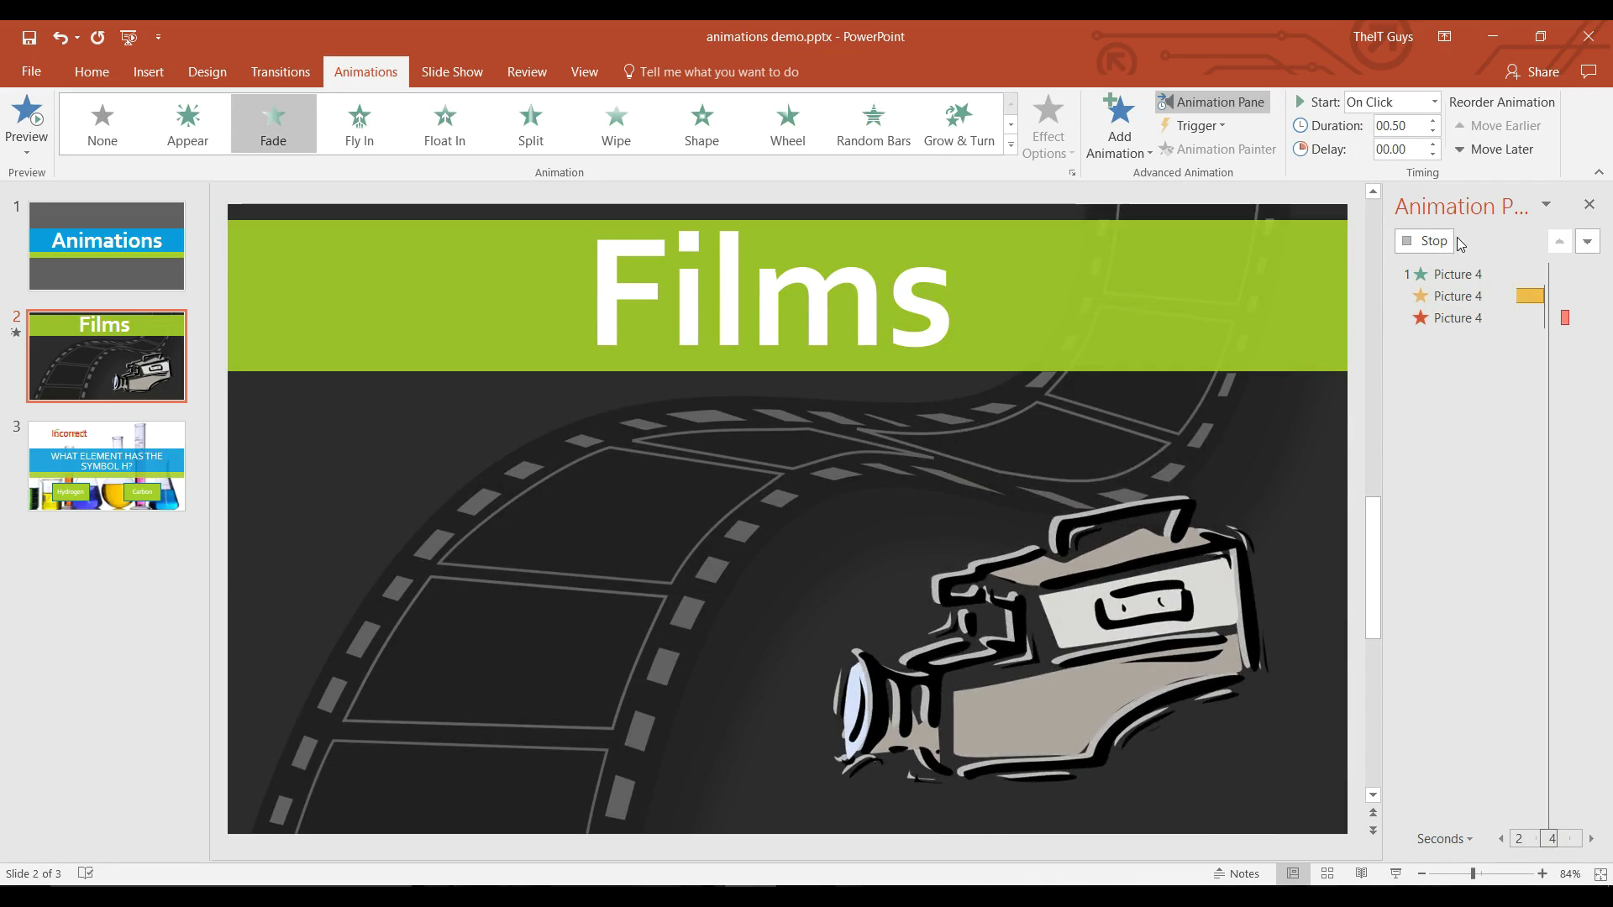
- Apply a Grow & Turn entrance to the whole Films title box
left_click(1588, 204)
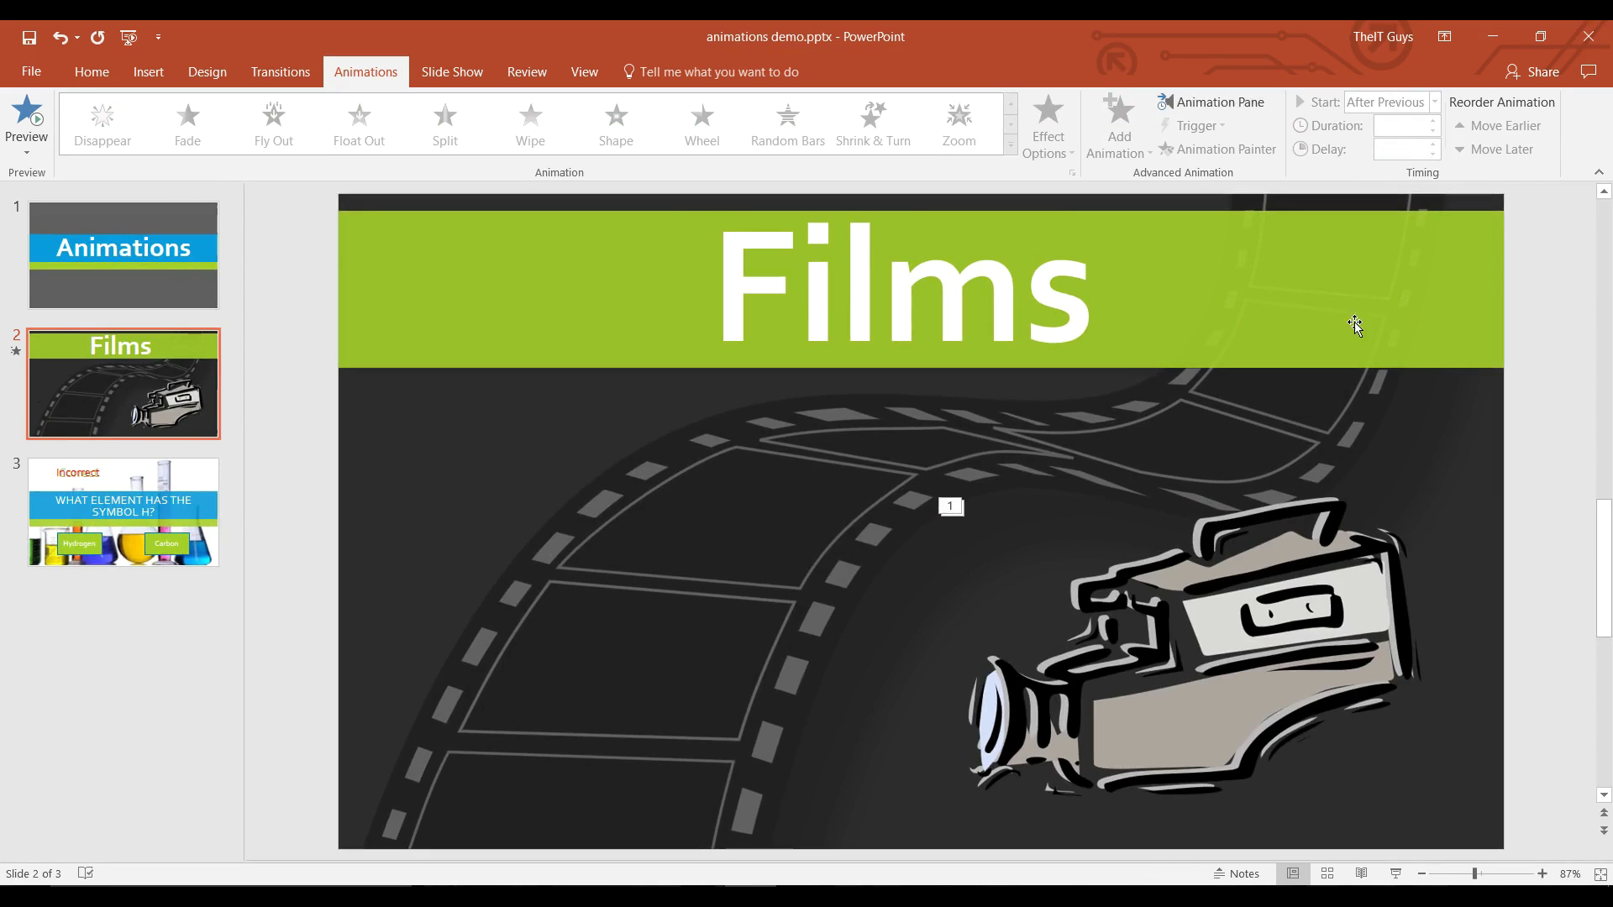
left_click(1071, 296)
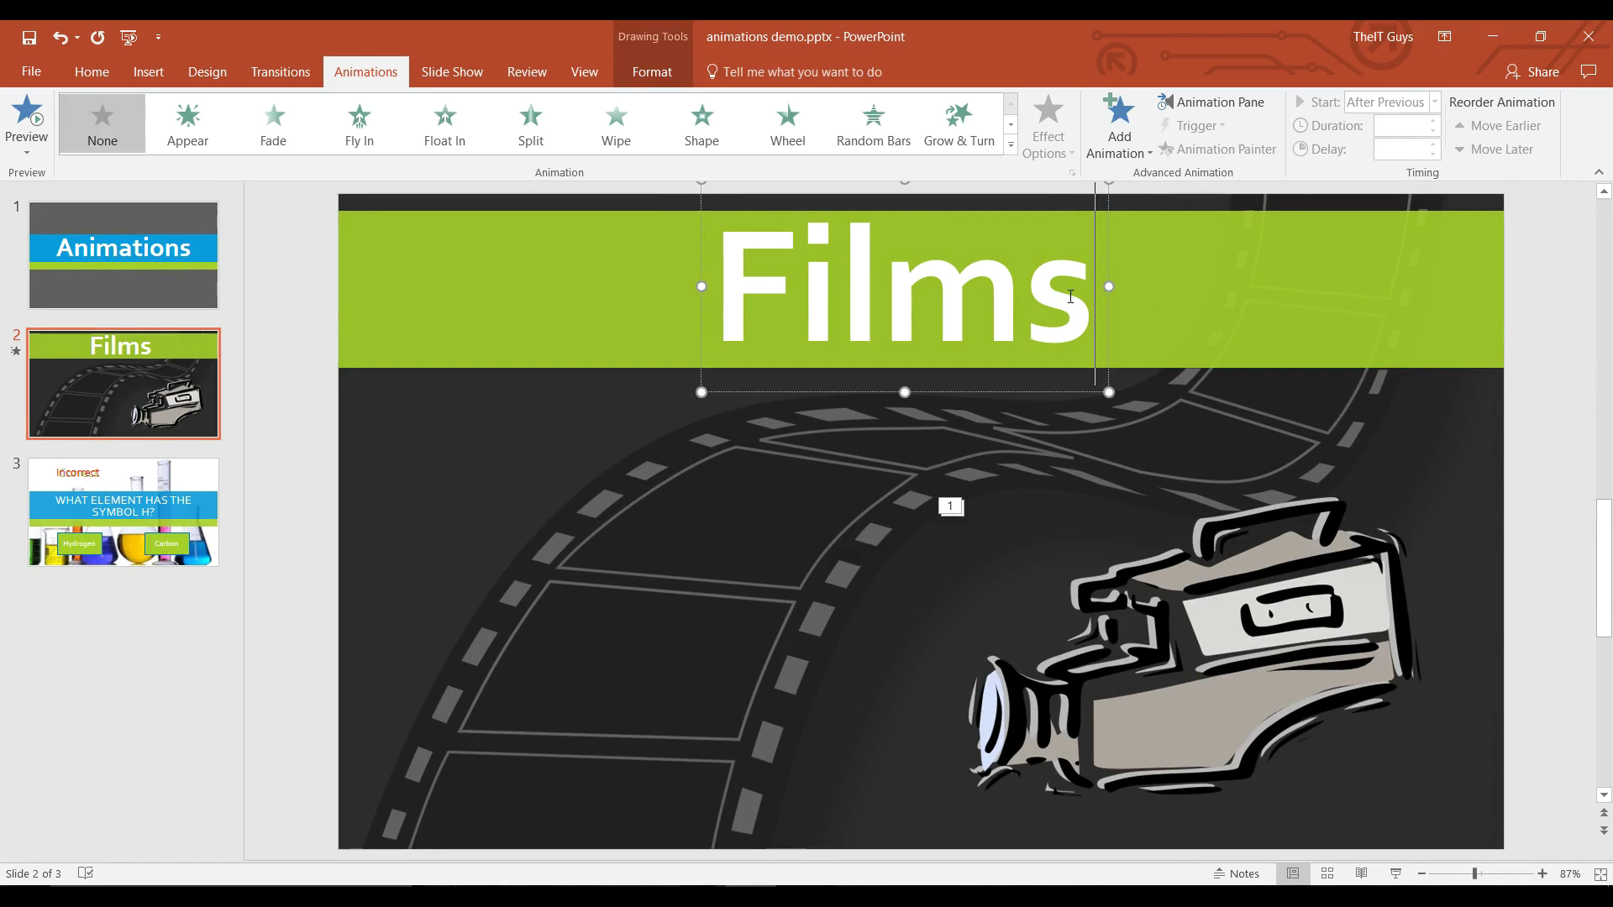
left_click(1107, 234)
left_click(968, 139)
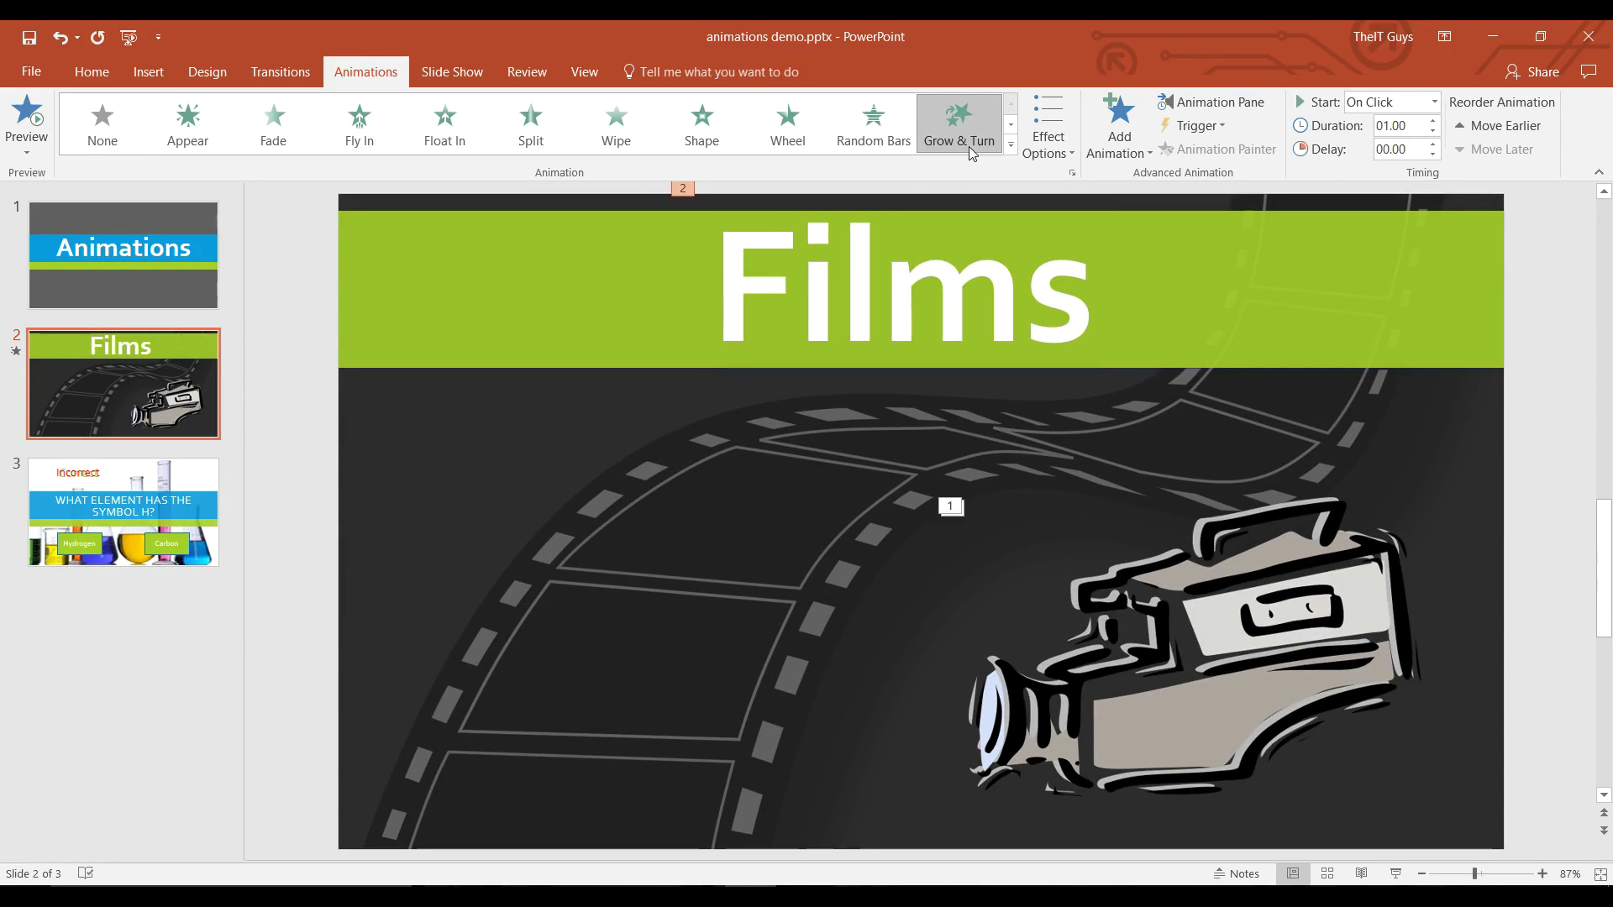
left_click(1070, 154)
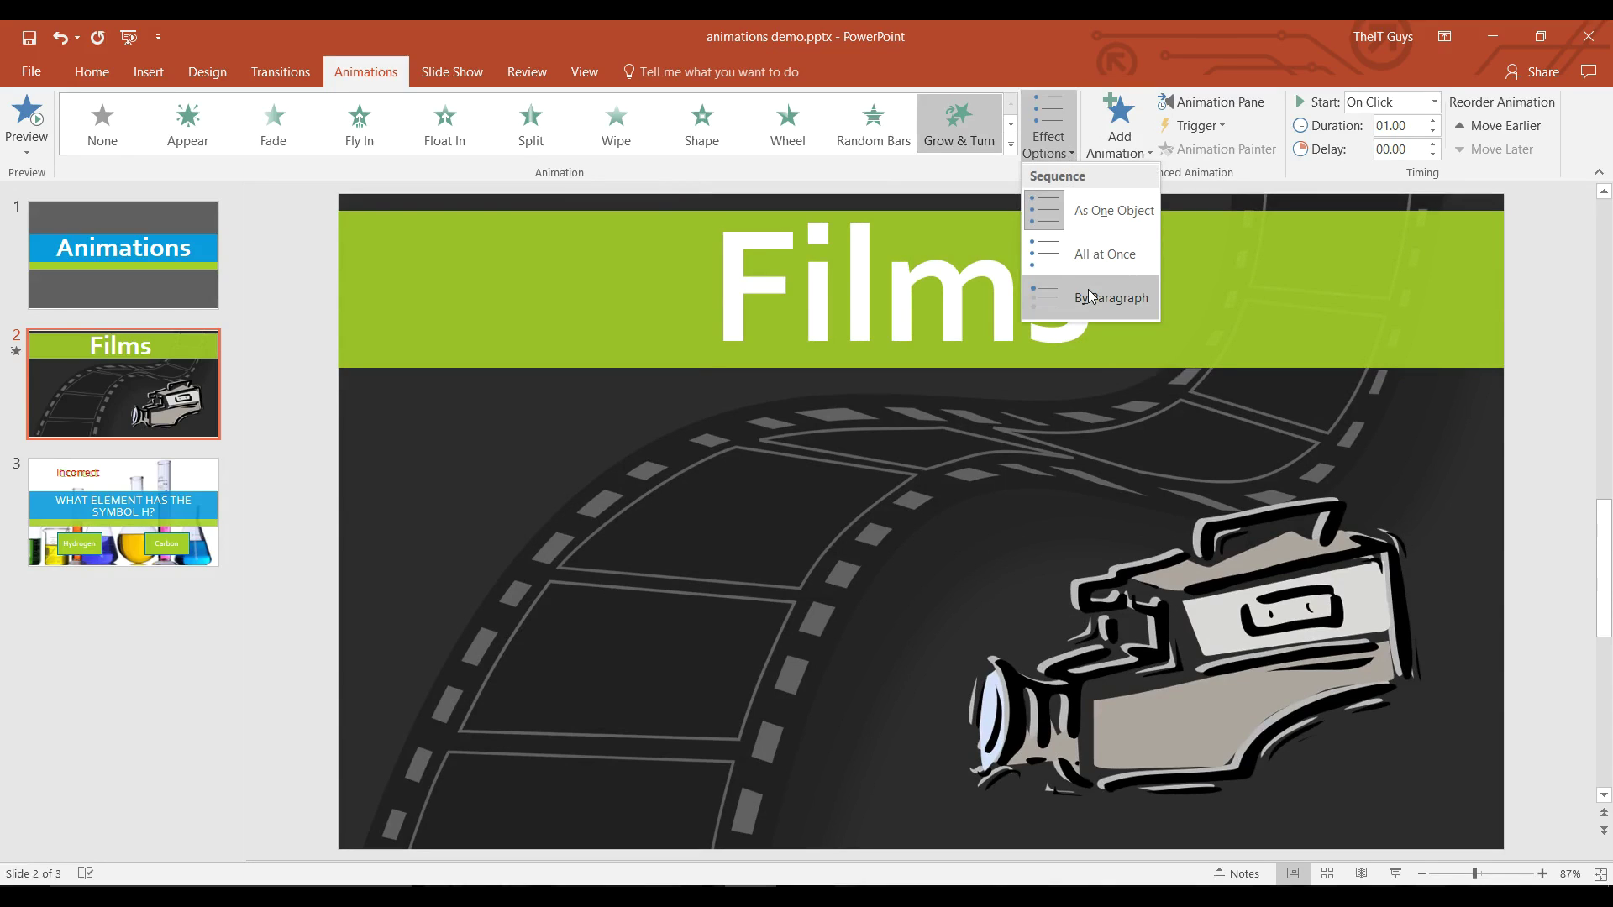
left_click(1226, 104)
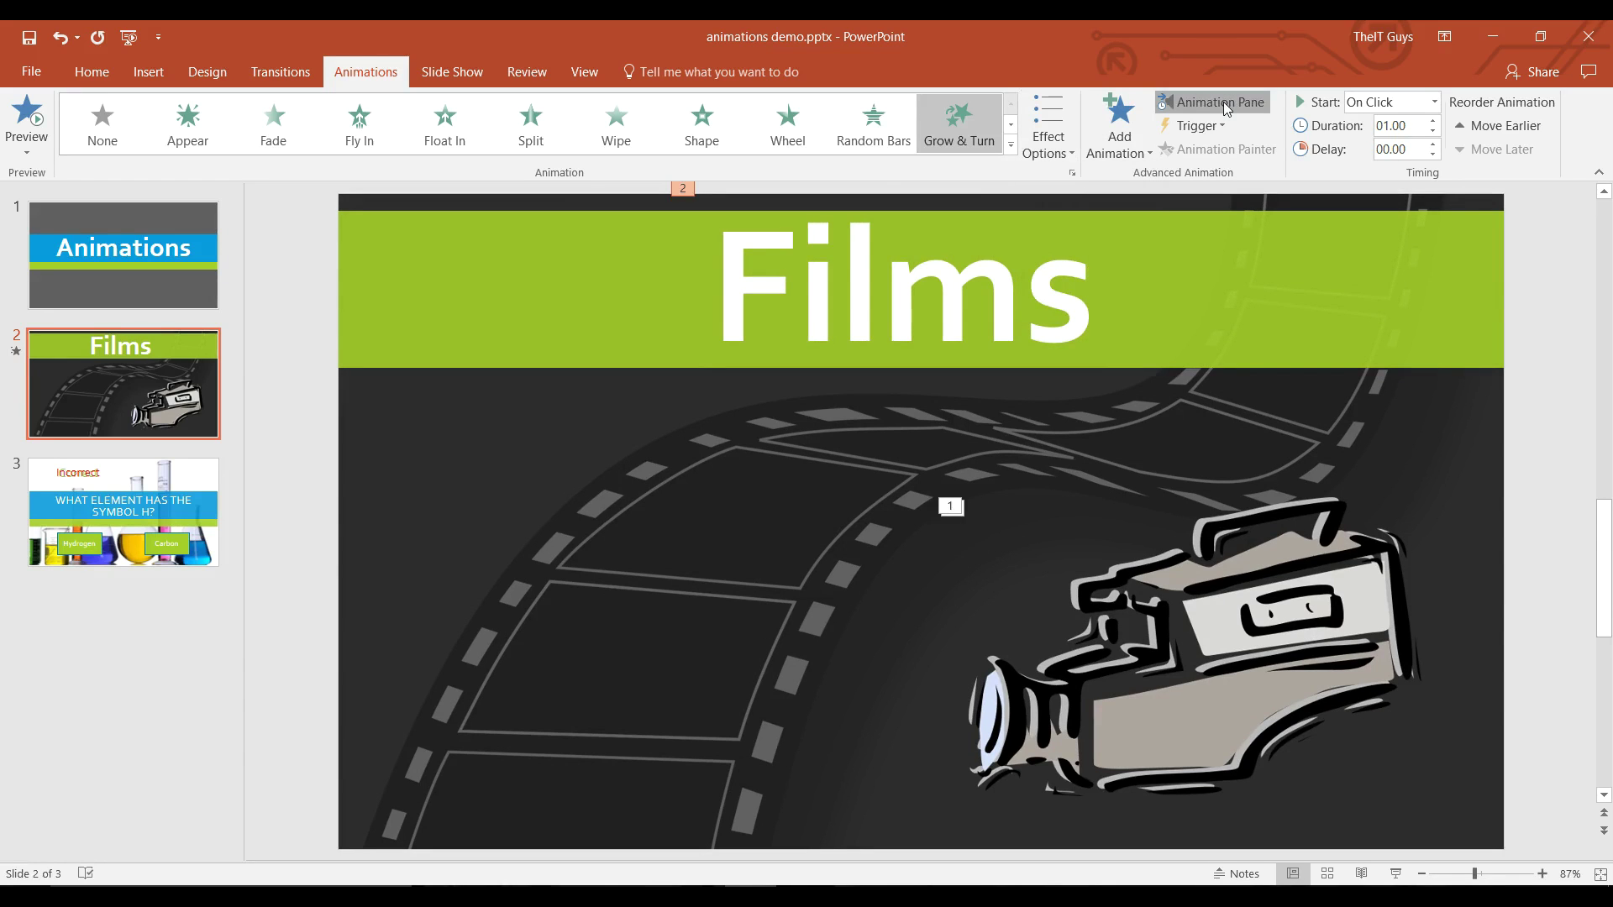
- Set the title's Grow & Turn to animate by letter, with a Whoosh sound at higher volume
left_click(1223, 103)
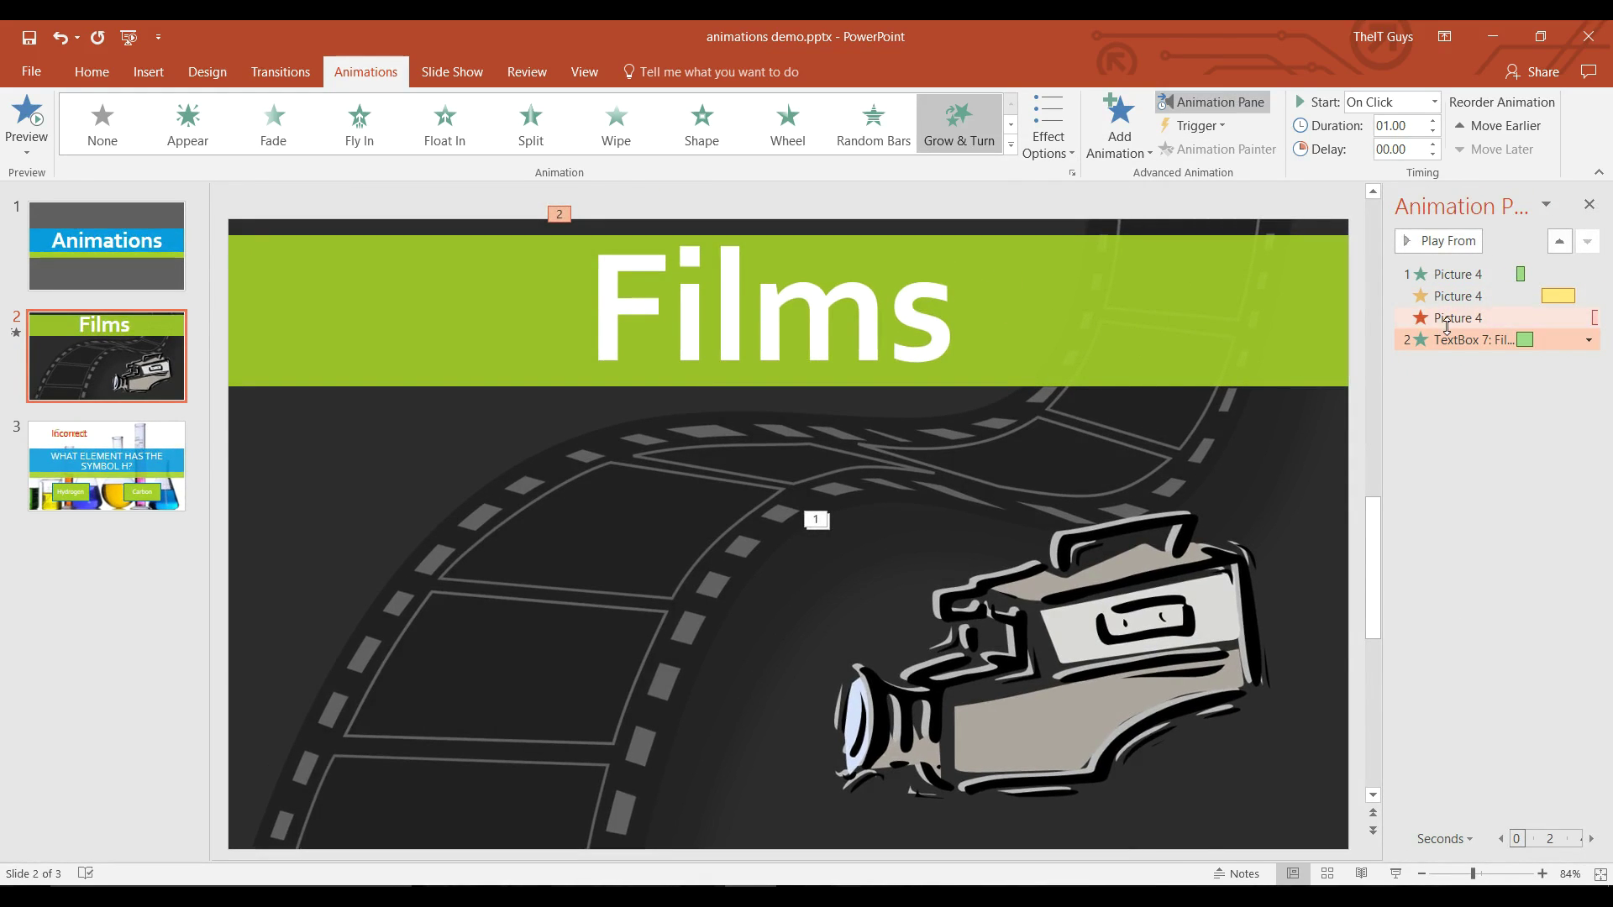
right_click(1461, 344)
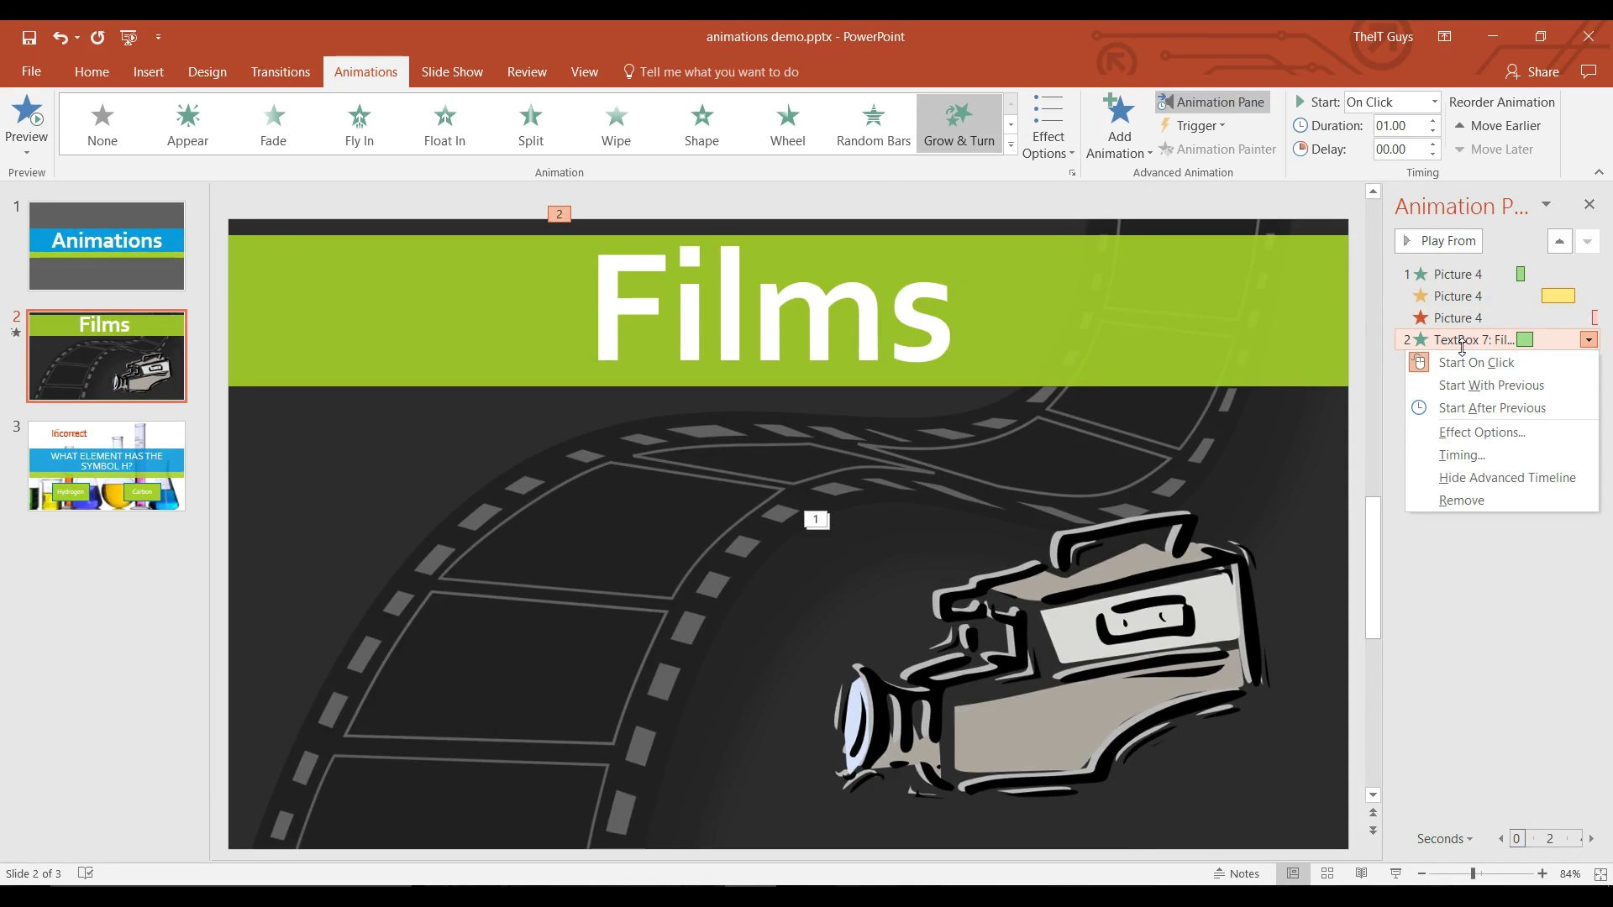
left_click(1531, 435)
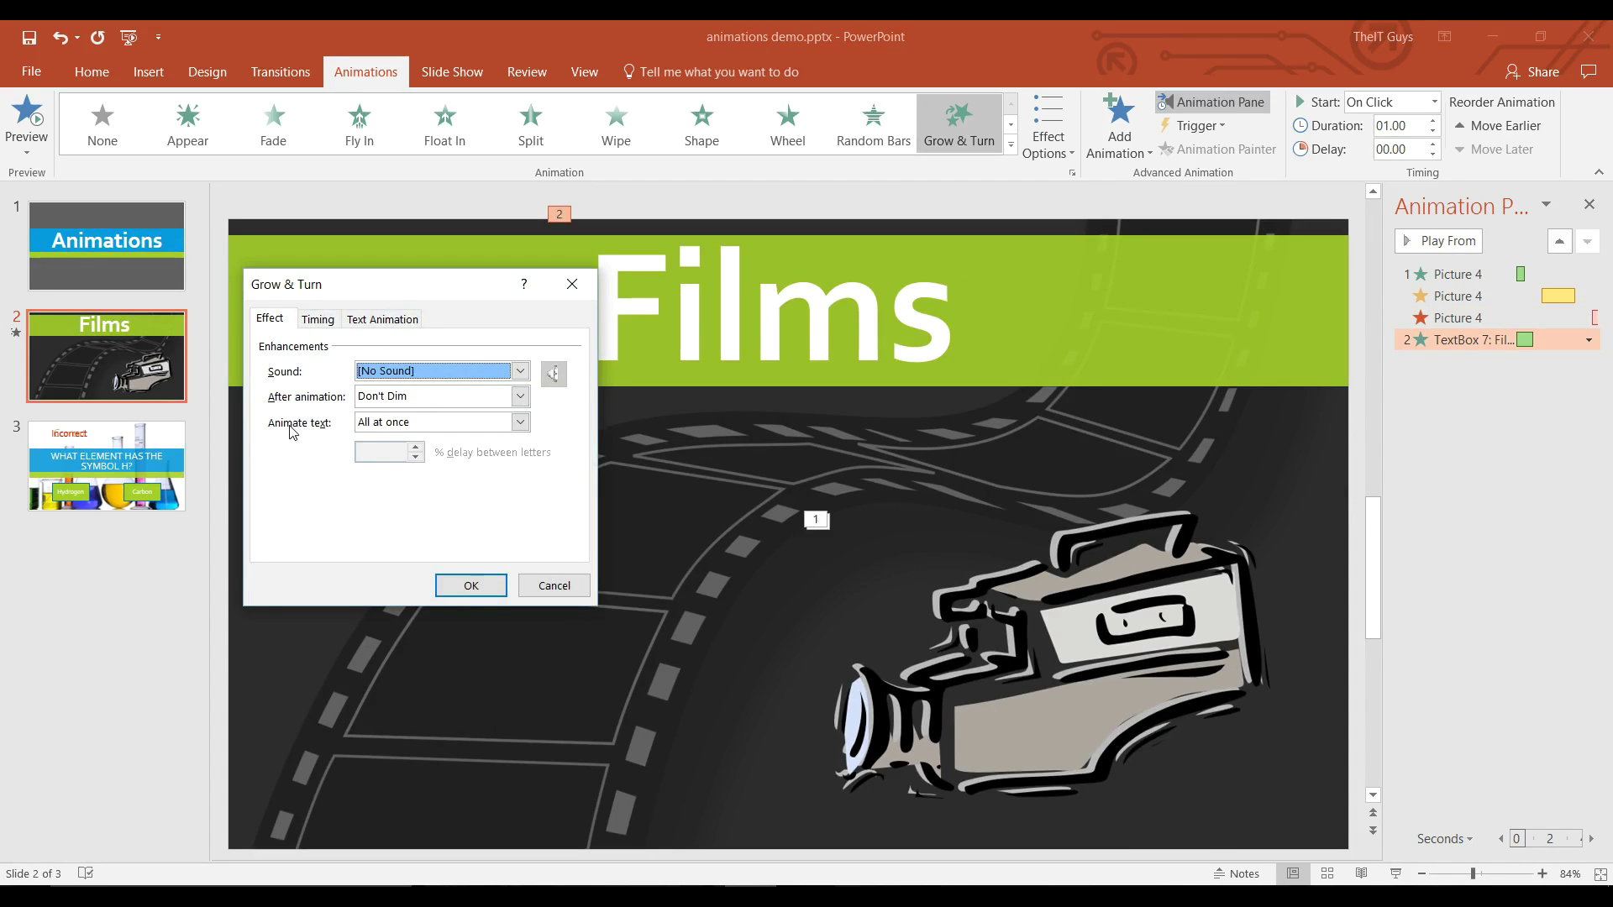
left_click(519, 422)
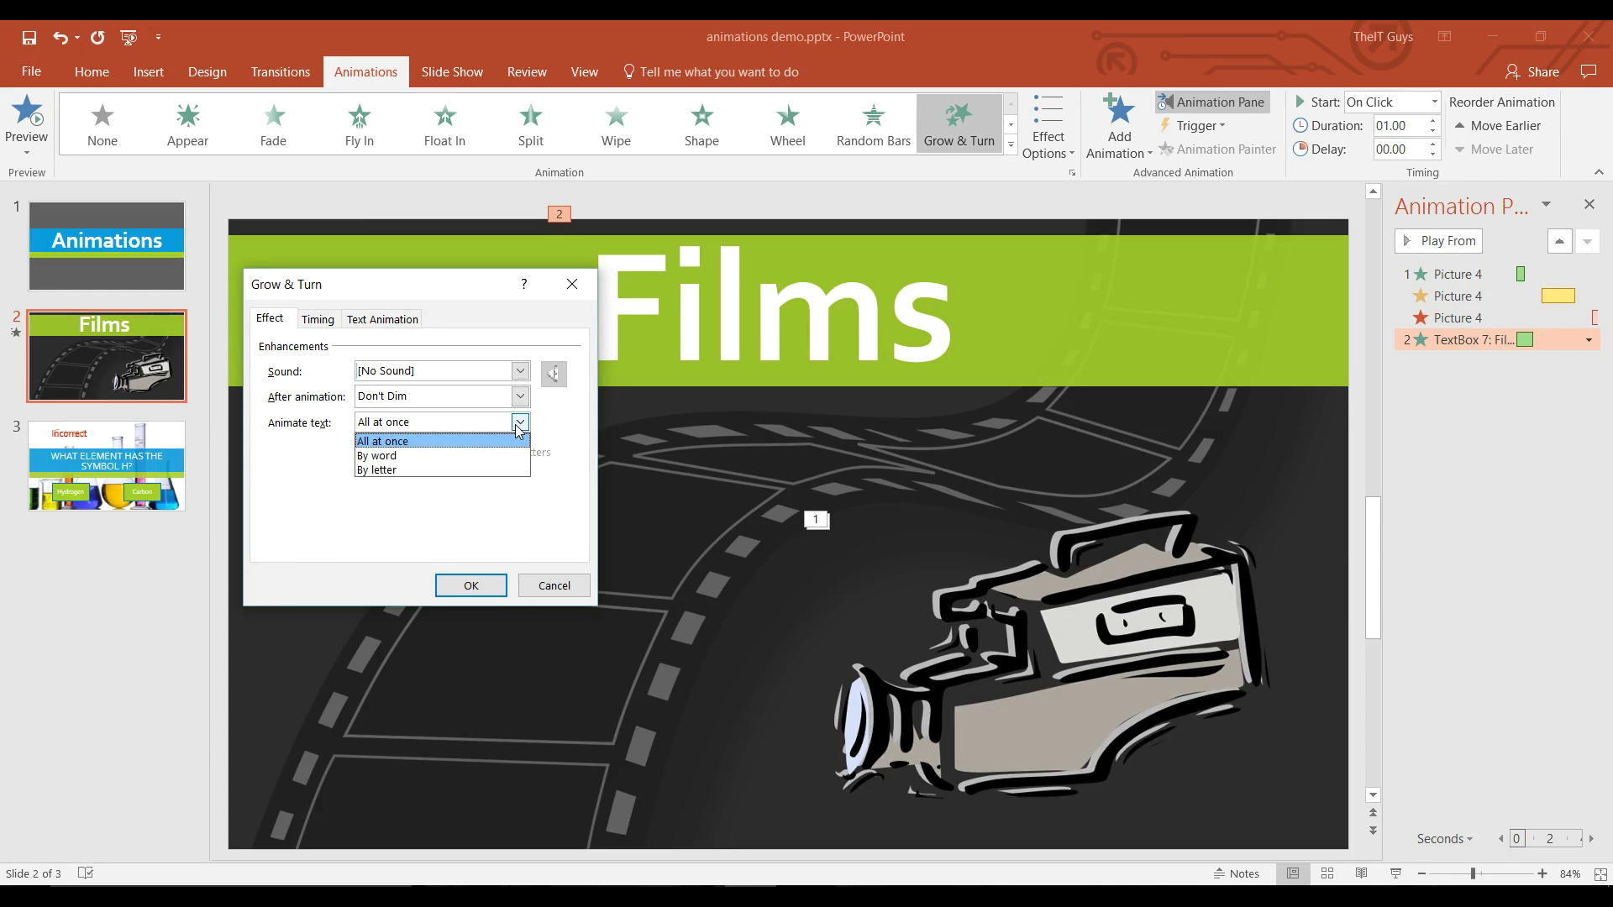
left_click(439, 470)
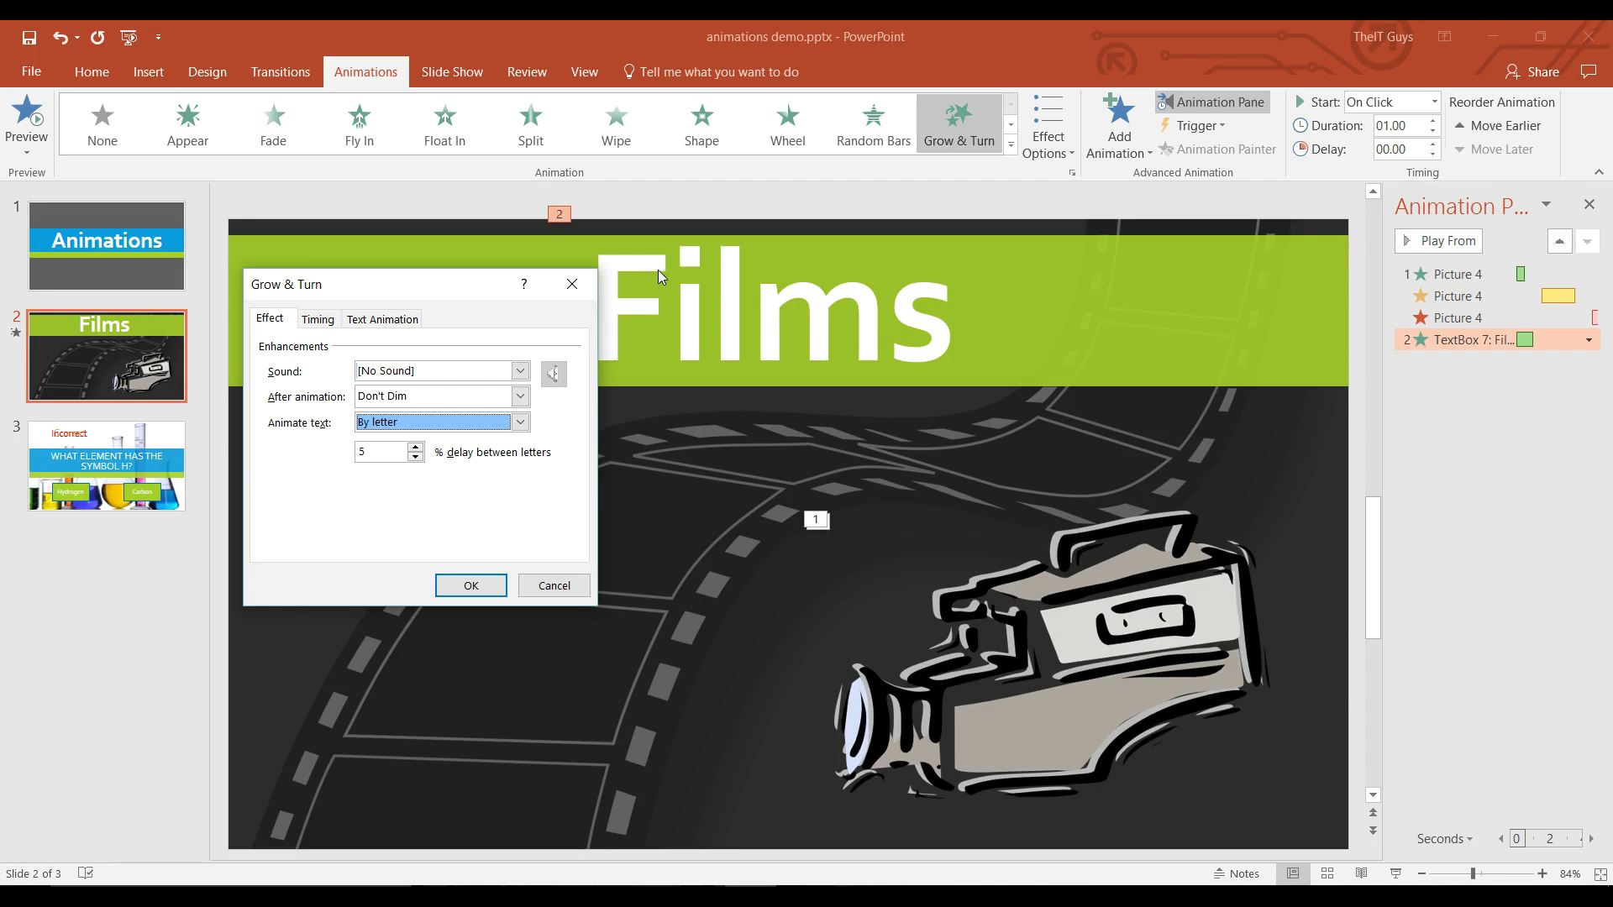
left_click(521, 373)
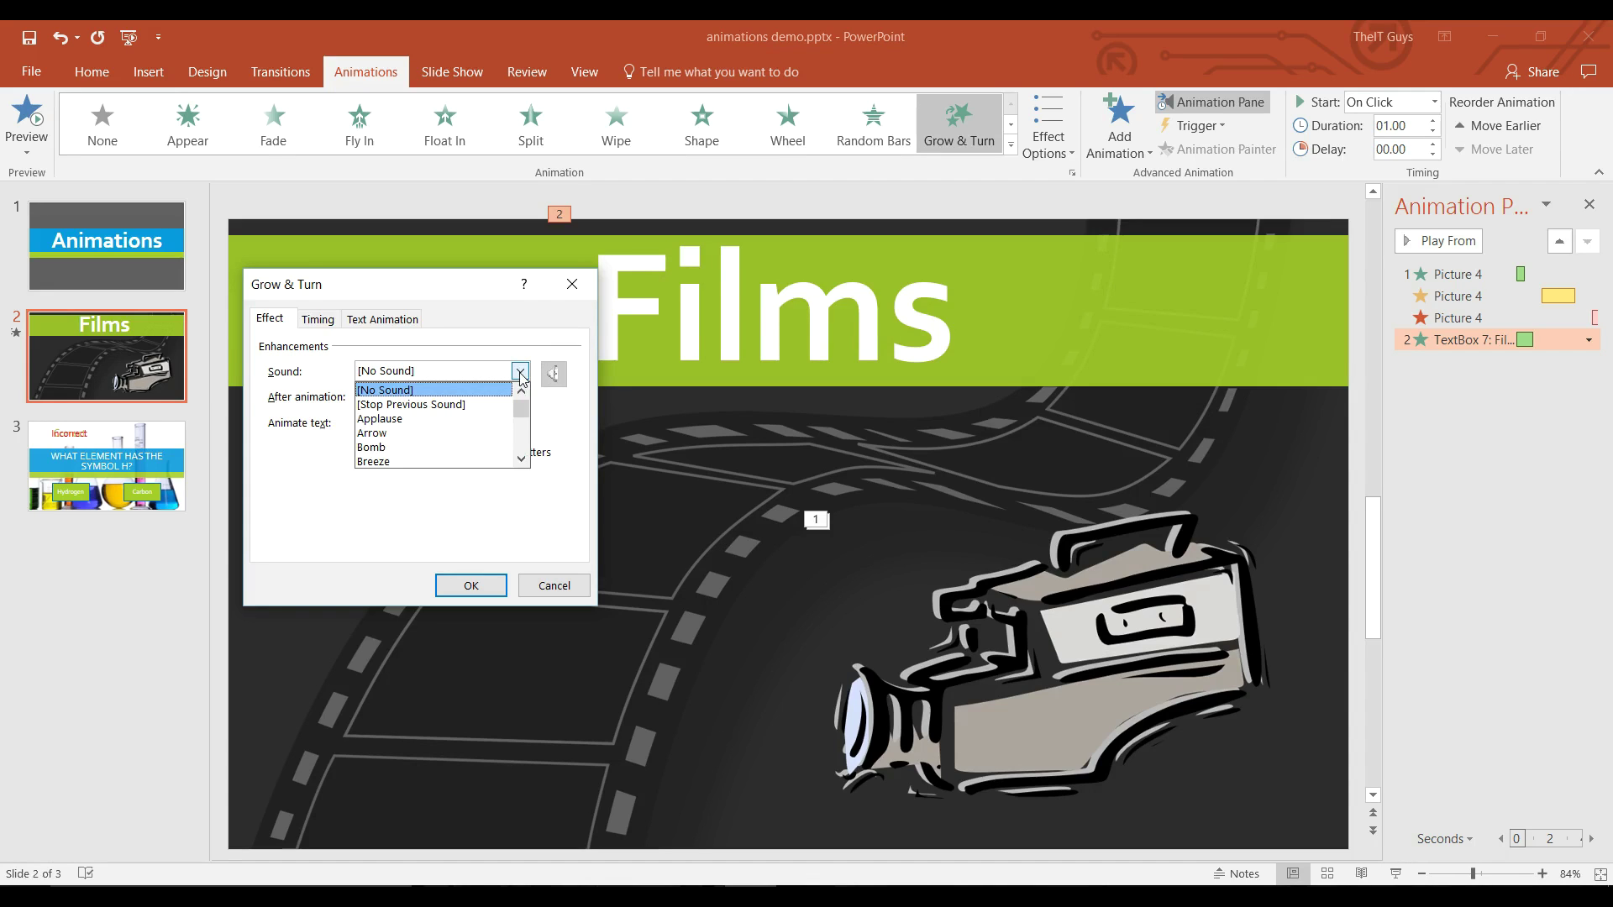
left_click_drag(521, 407, 523, 445)
left_click(426, 432)
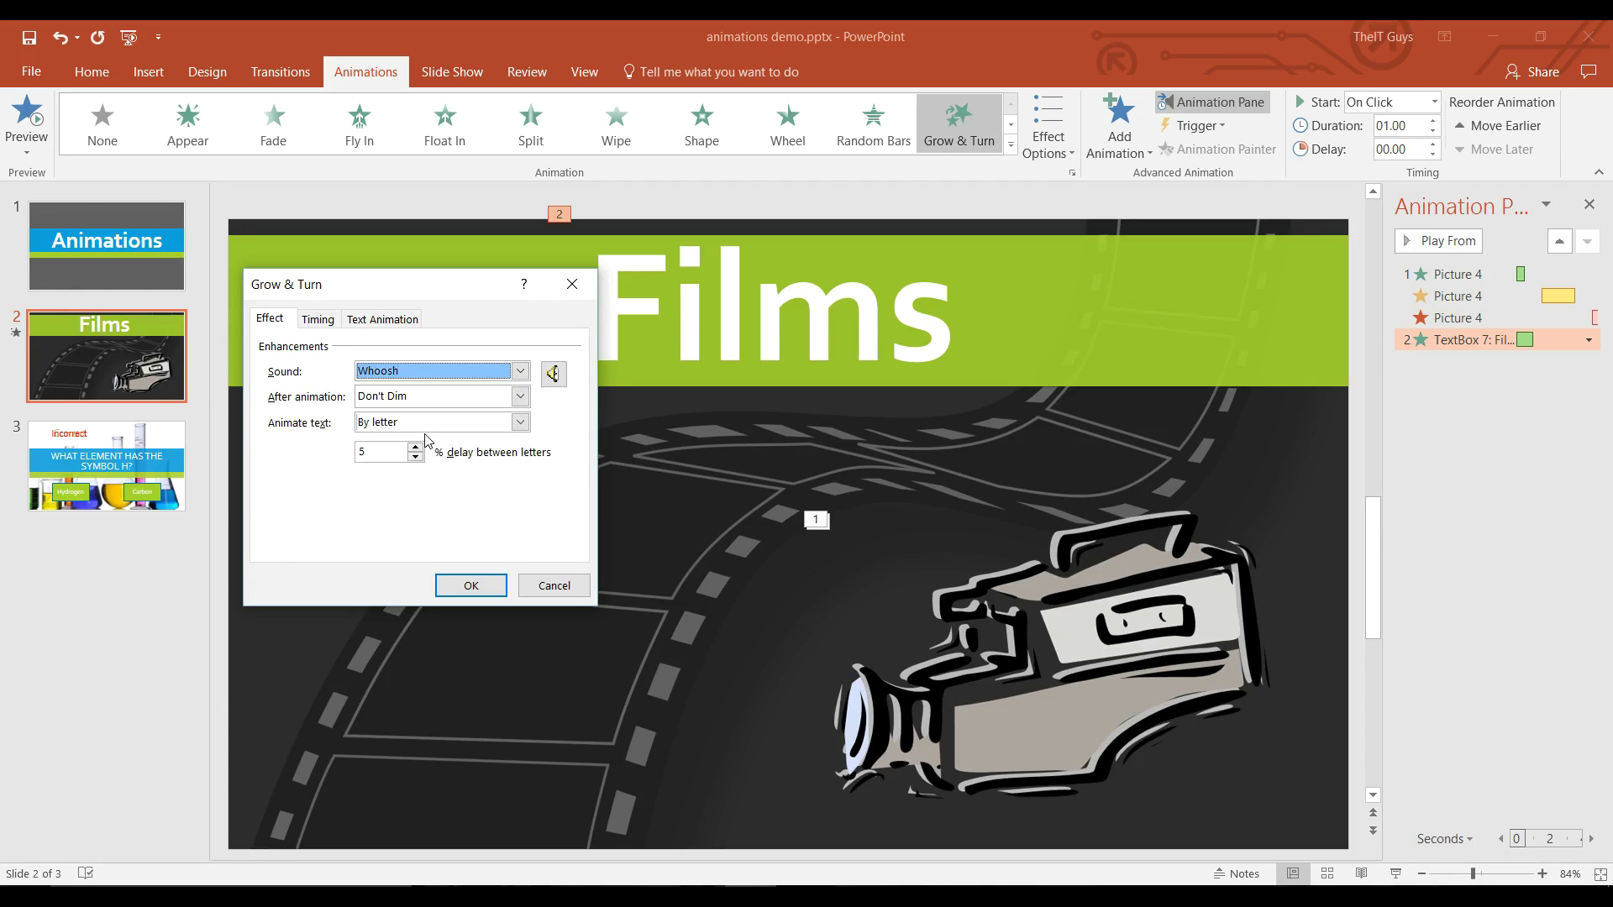
left_click(552, 374)
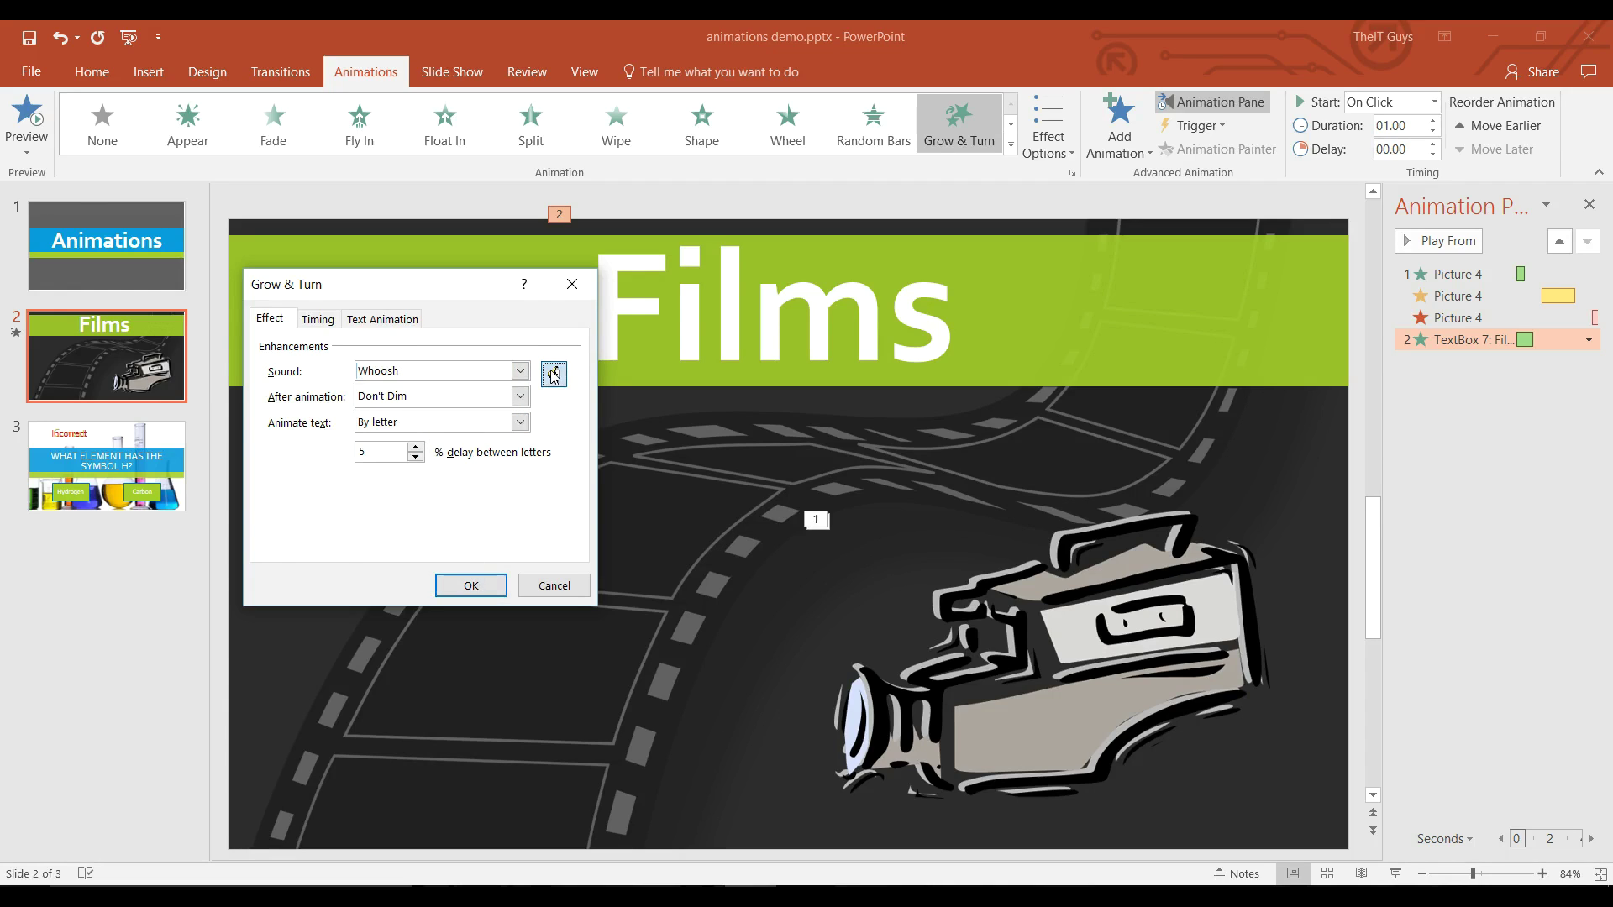
left_click_drag(566, 481, 566, 449)
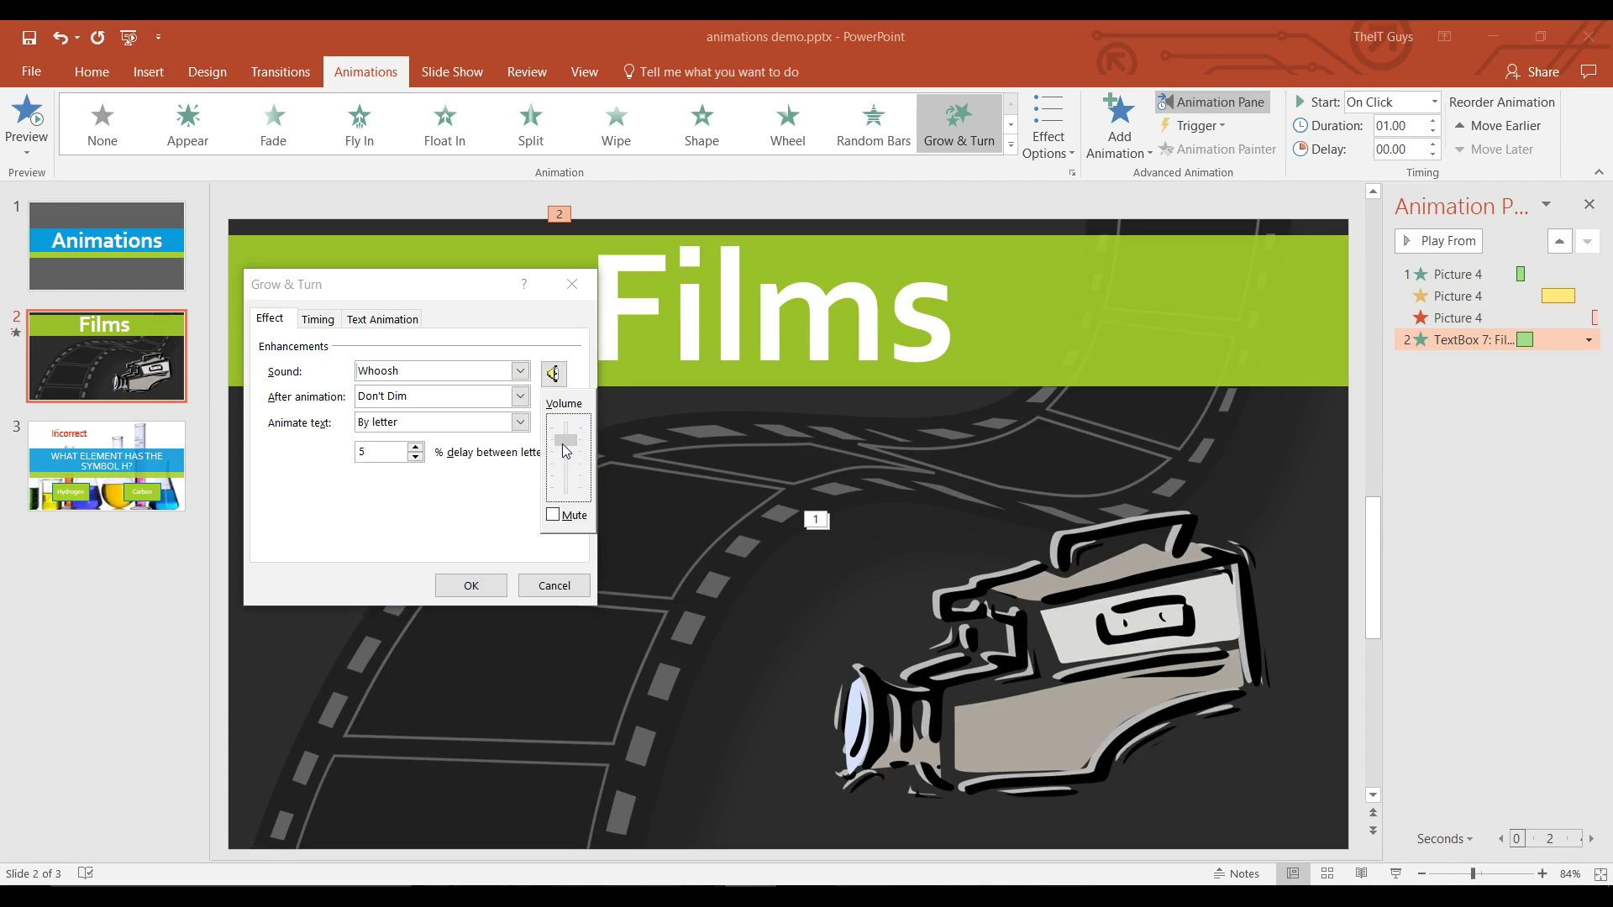
left_click(496, 593)
- Make the Films title animation start With Previous and move it to the top of the order
left_click(496, 592)
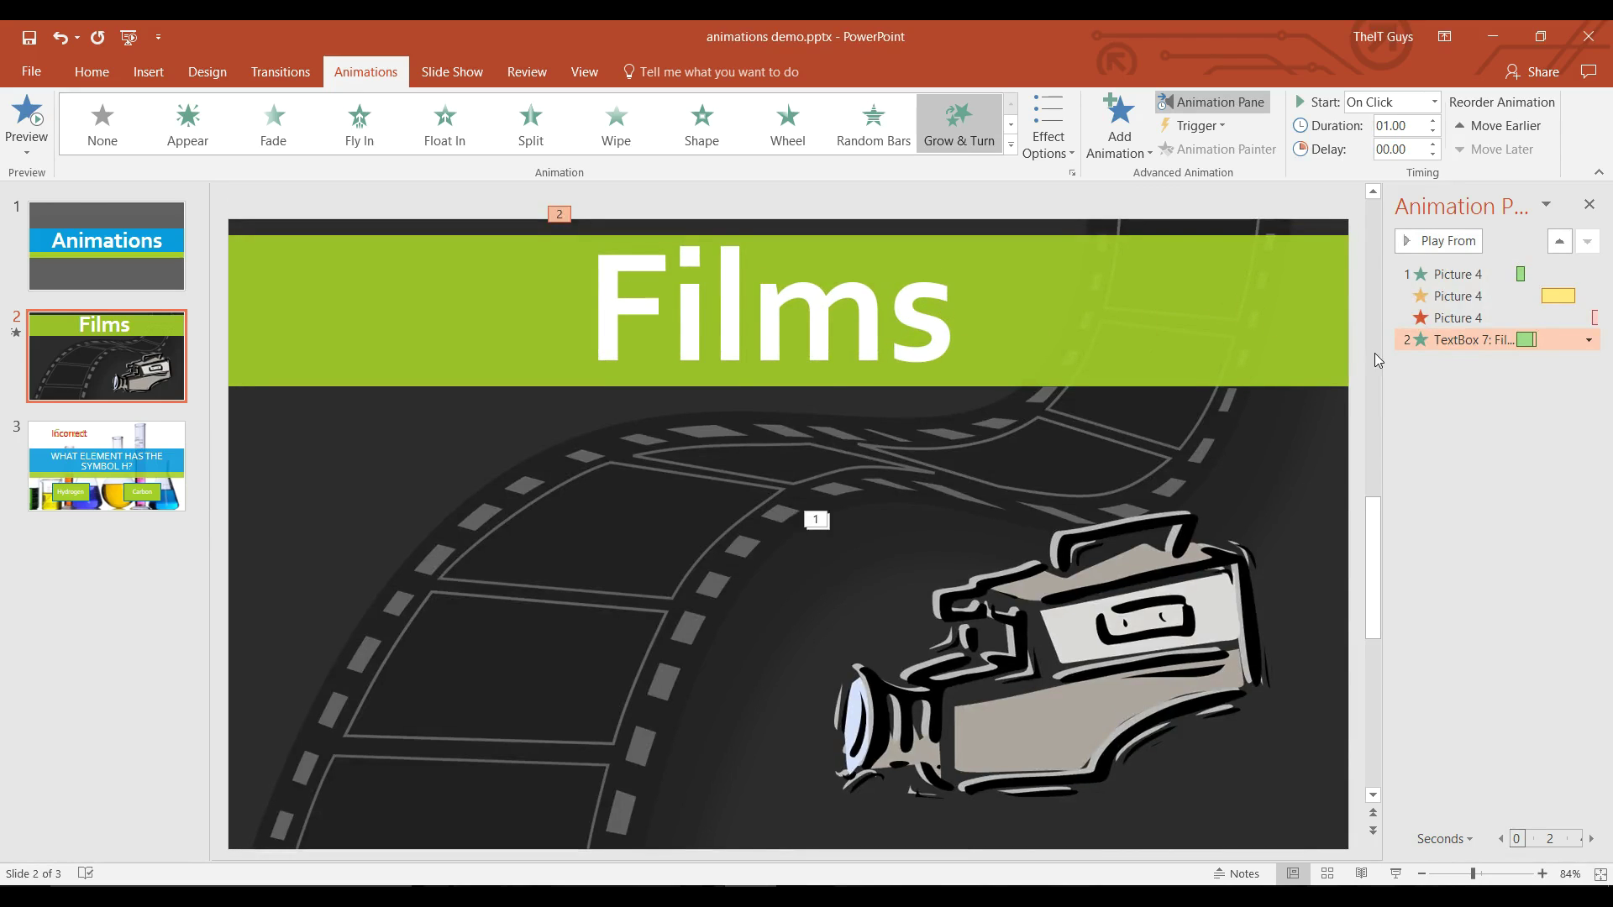
left_click(1433, 101)
left_click(1414, 148)
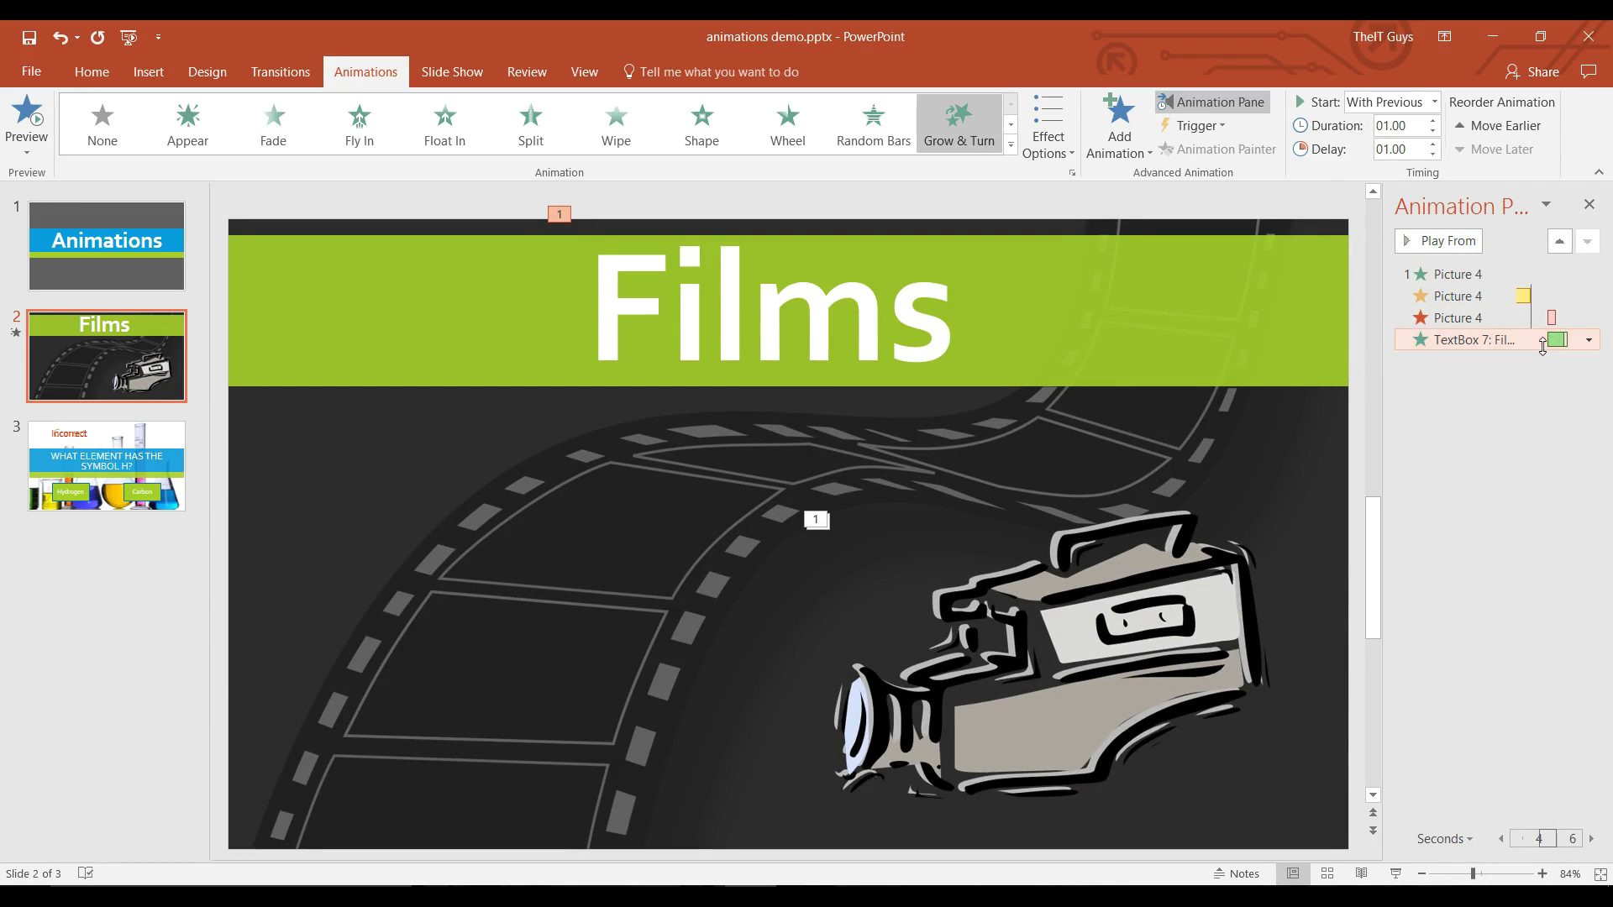
left_click_drag(1498, 341, 1488, 271)
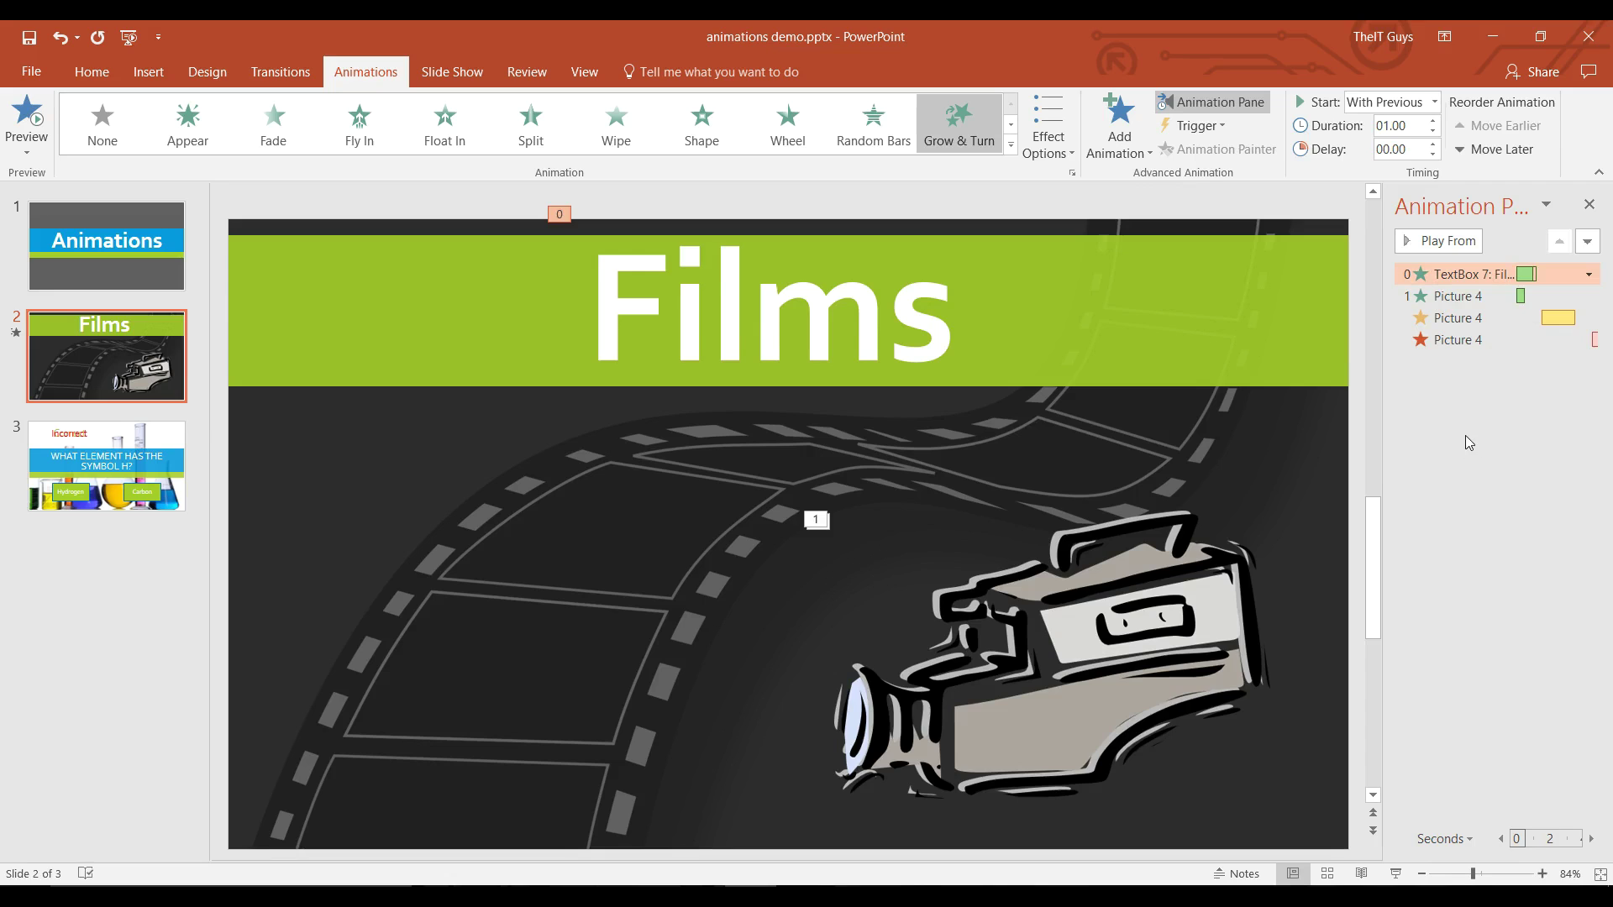
- Close the Animation Pane and go to slide 3, the Hydrogen/Carbon quiz slide
left_click(1588, 204)
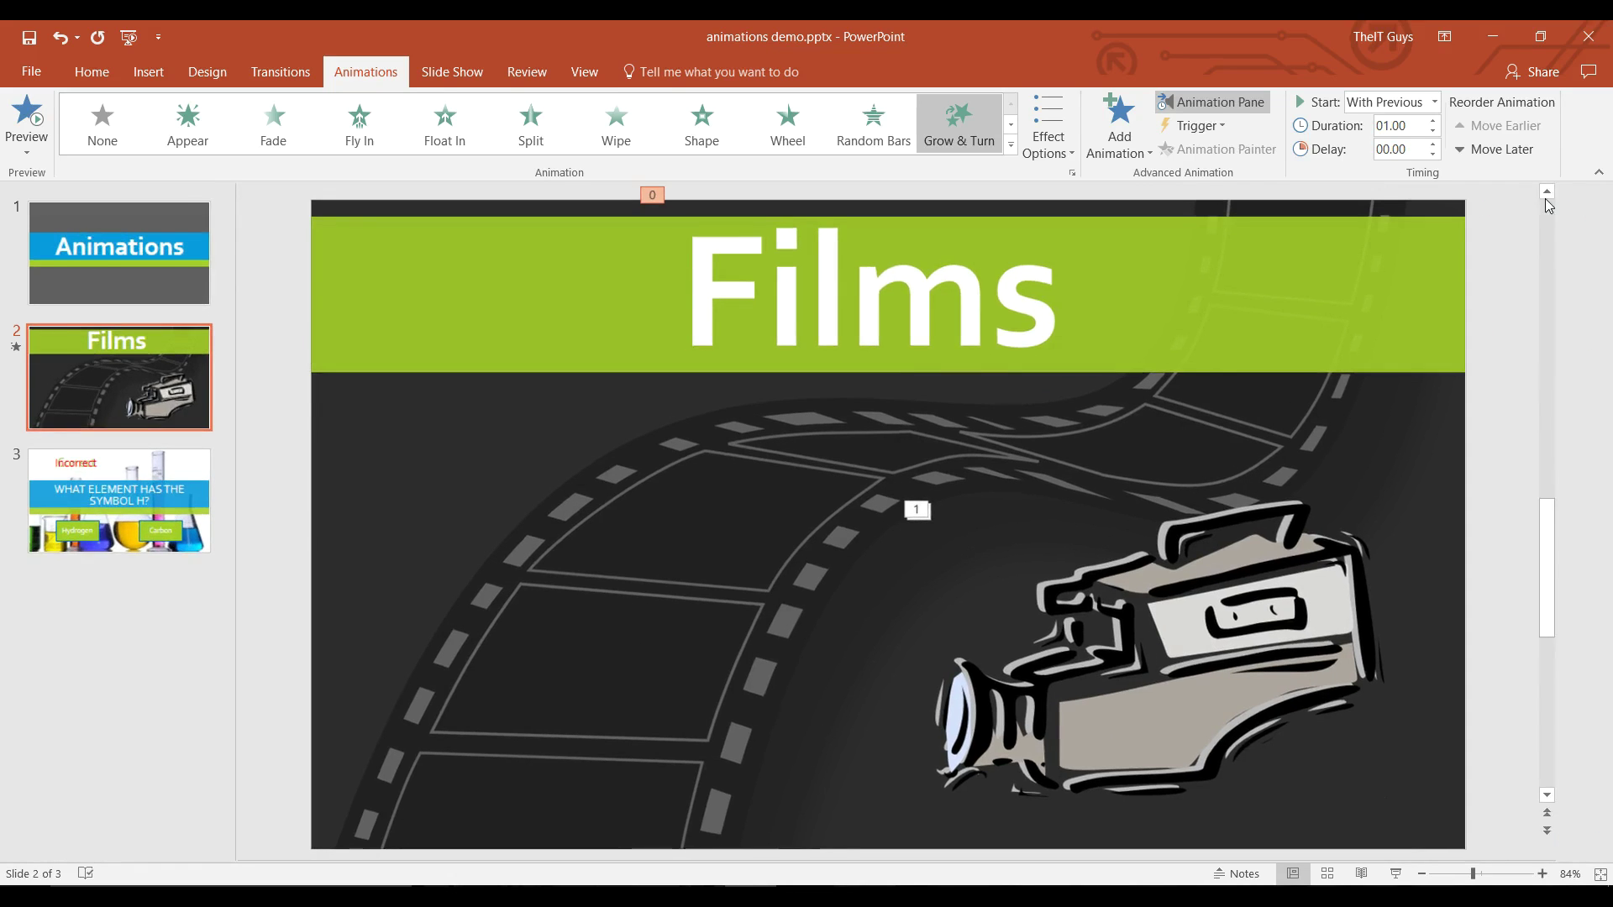
left_click(452, 72)
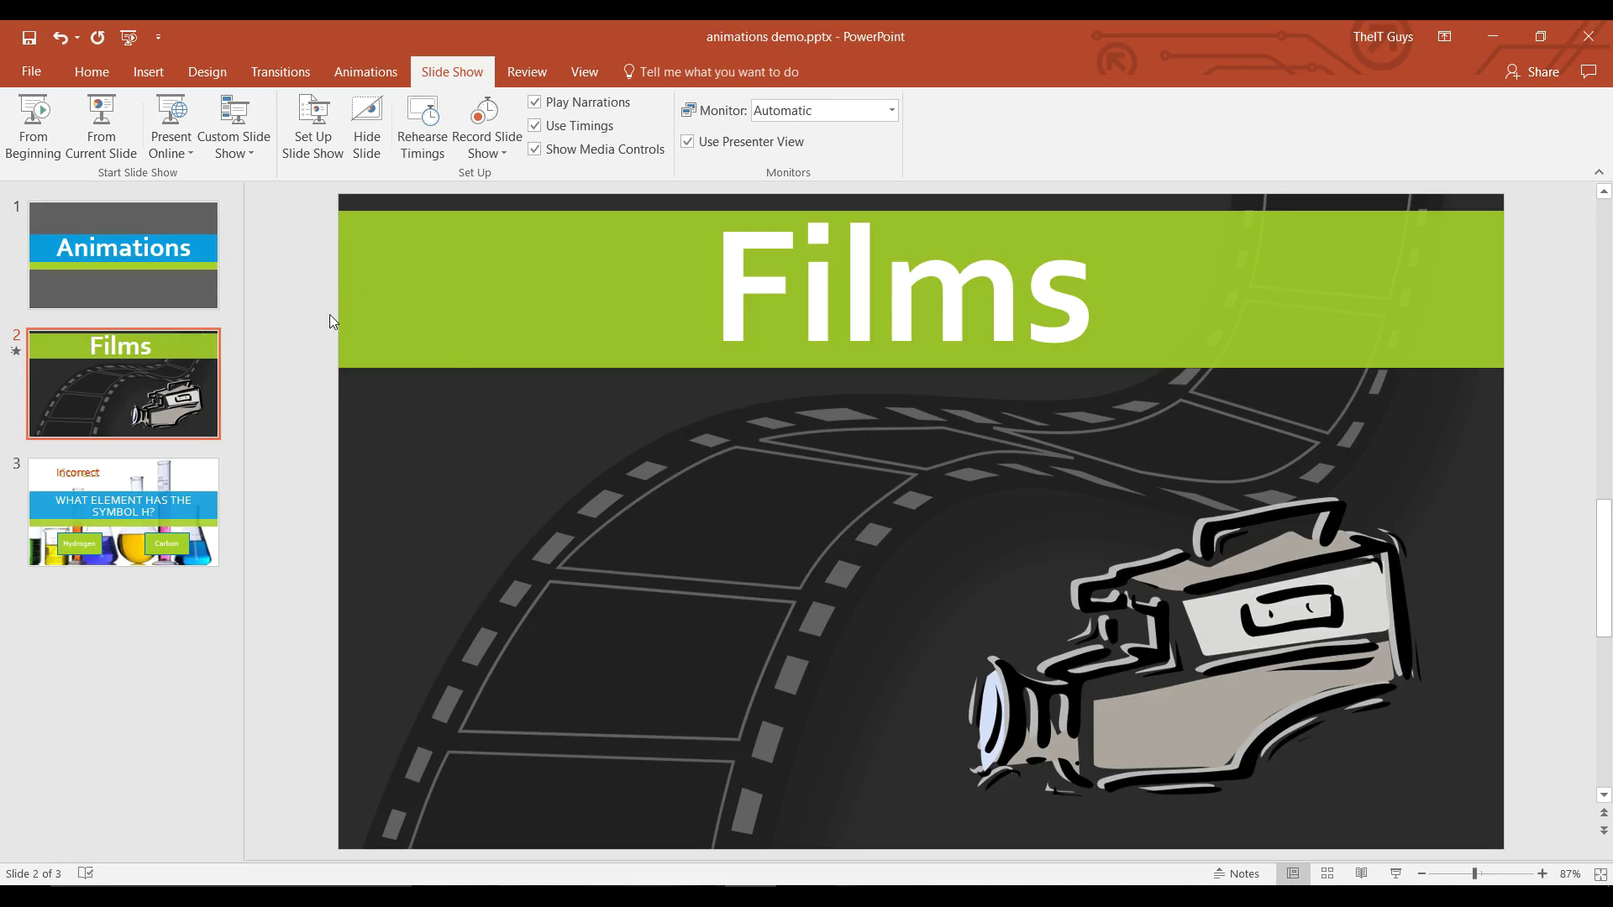
left_click(192, 481)
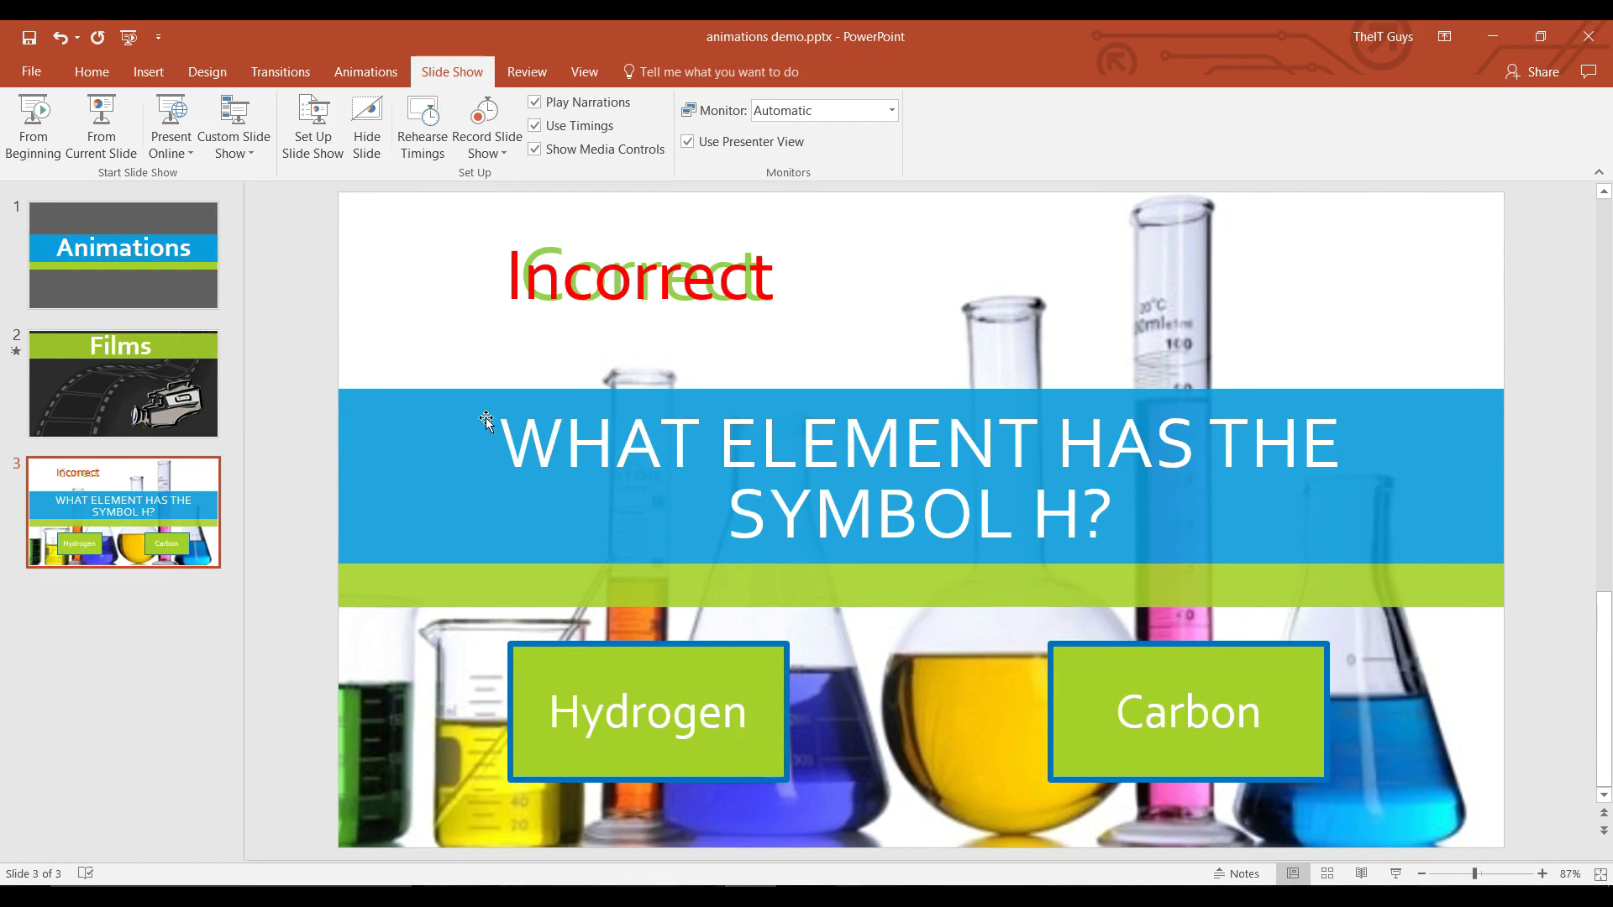
- Move the Incorrect label off Correct and give both labels a Fade entrance
left_click(538, 293)
left_click(528, 229)
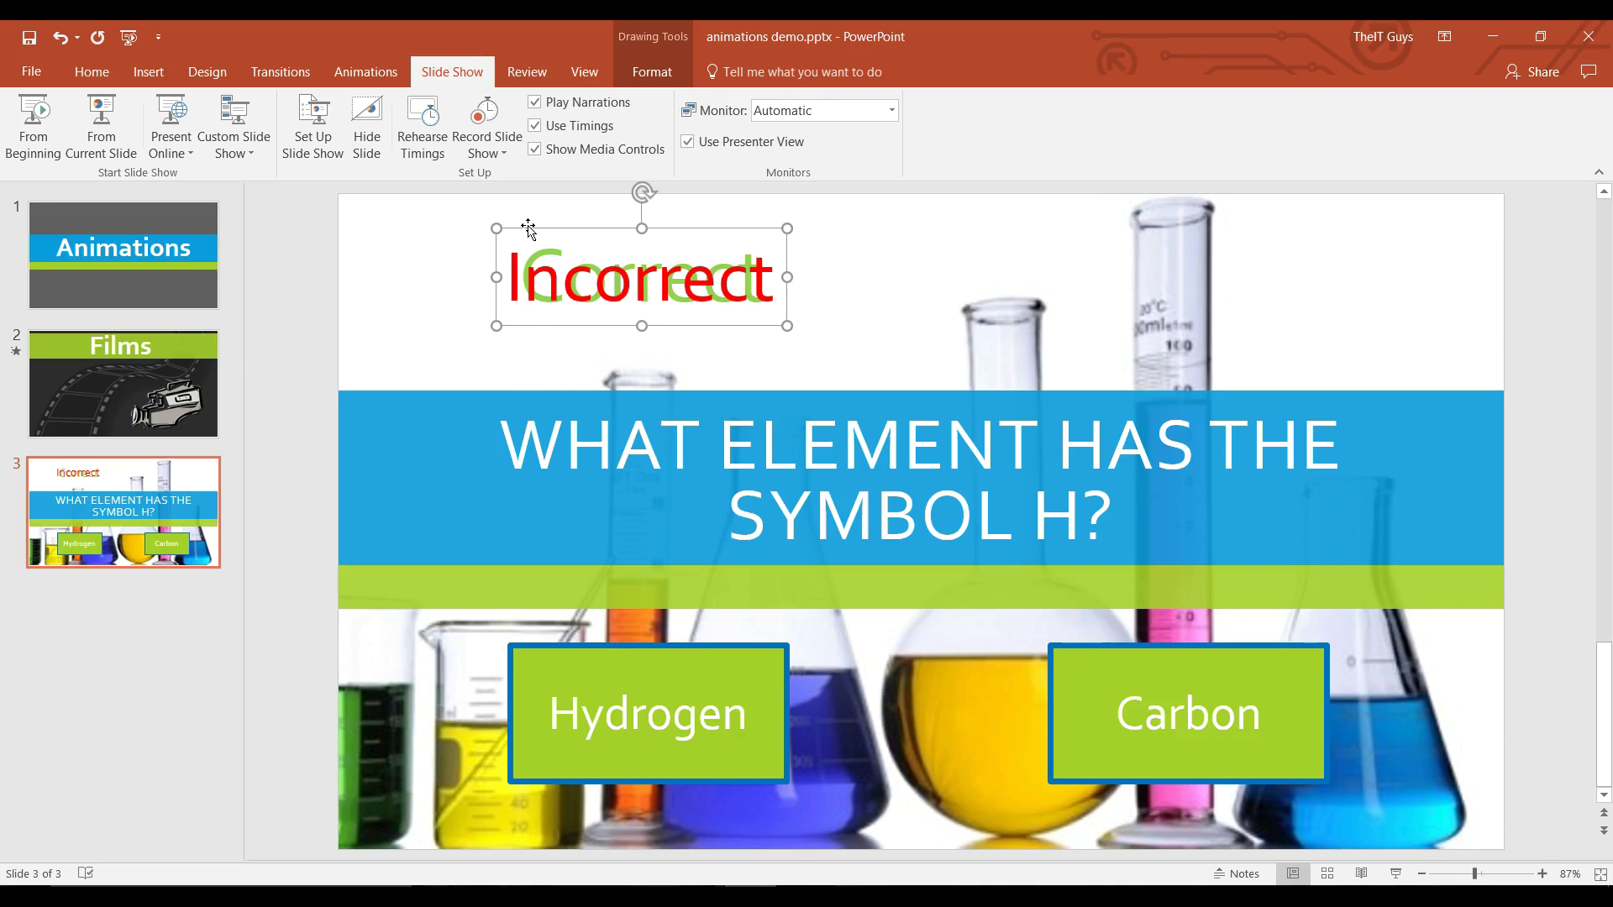
left_click(367, 74)
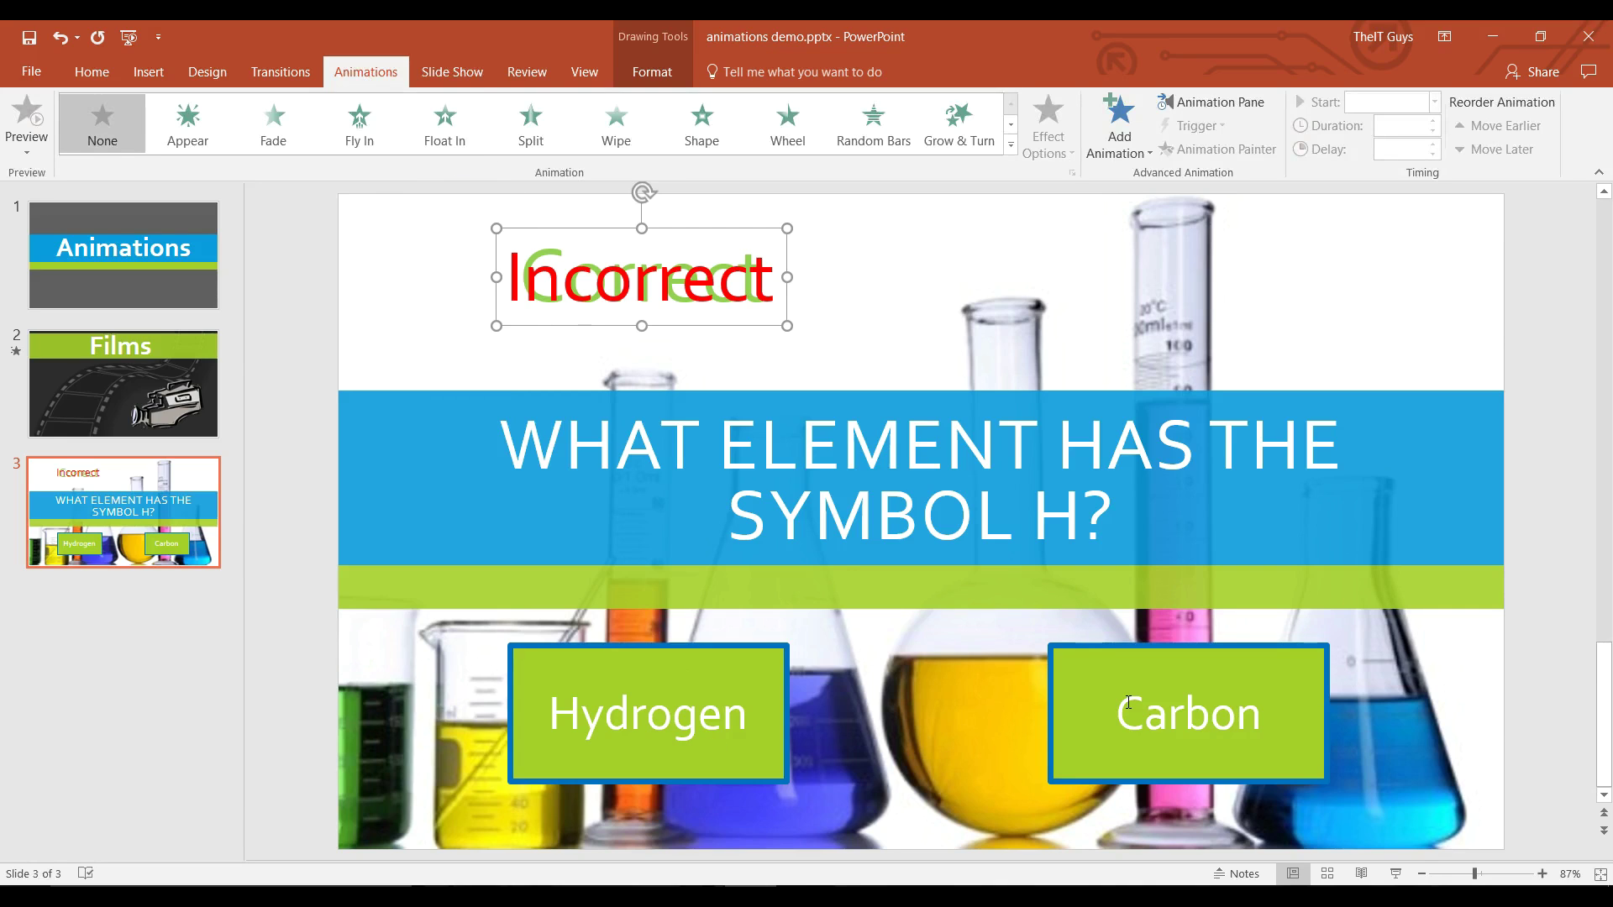
left_click_drag(672, 228, 1091, 215)
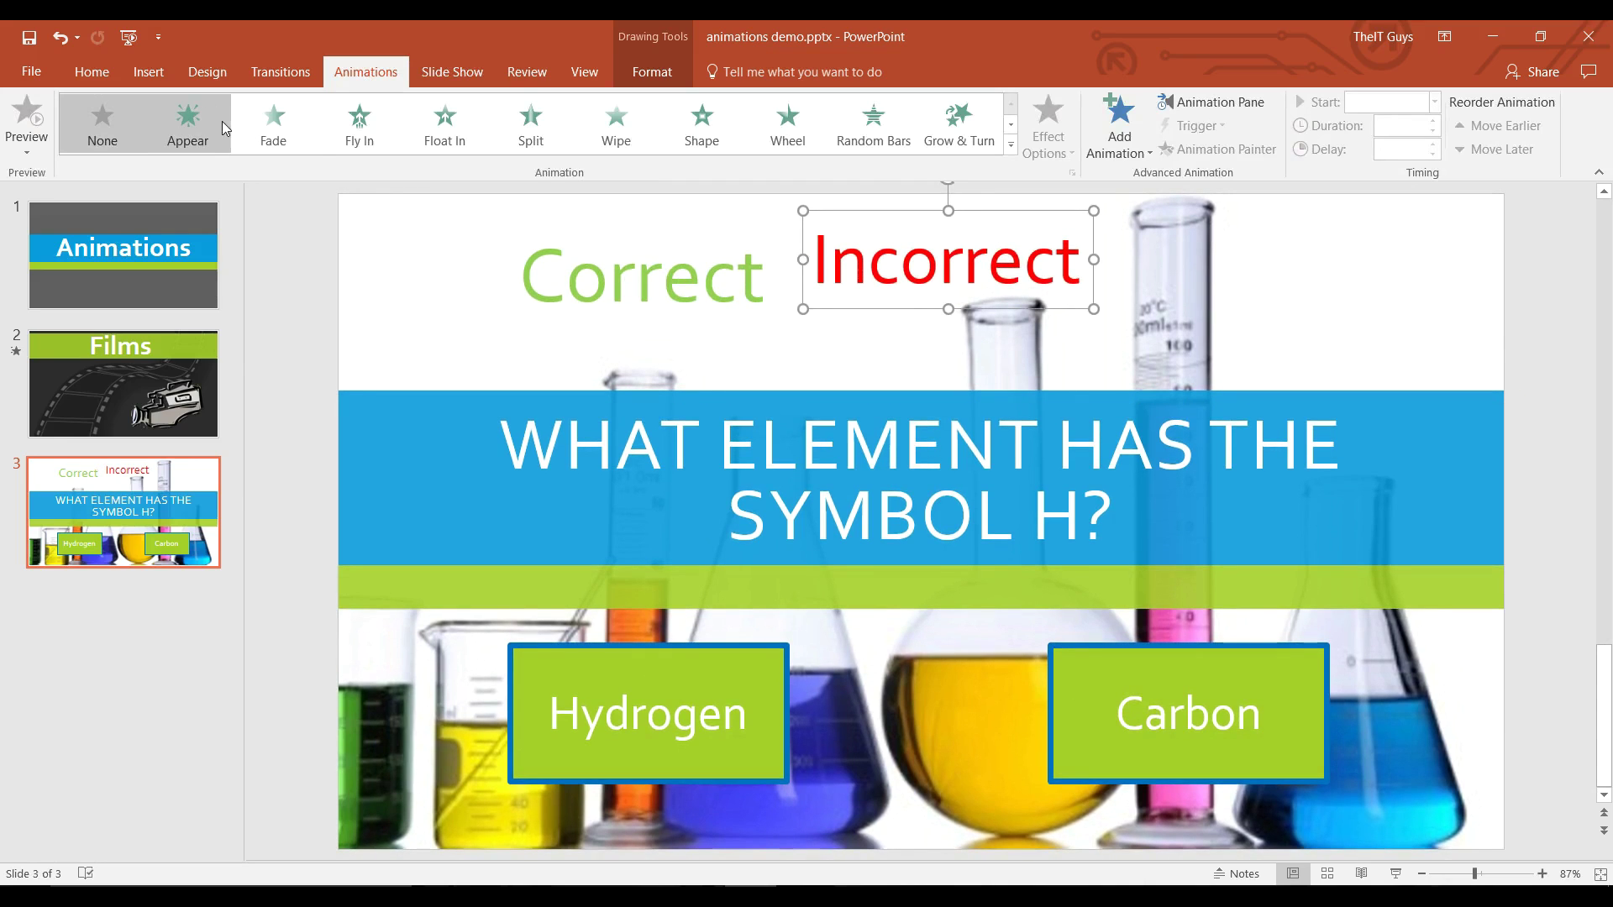
left_click(269, 119)
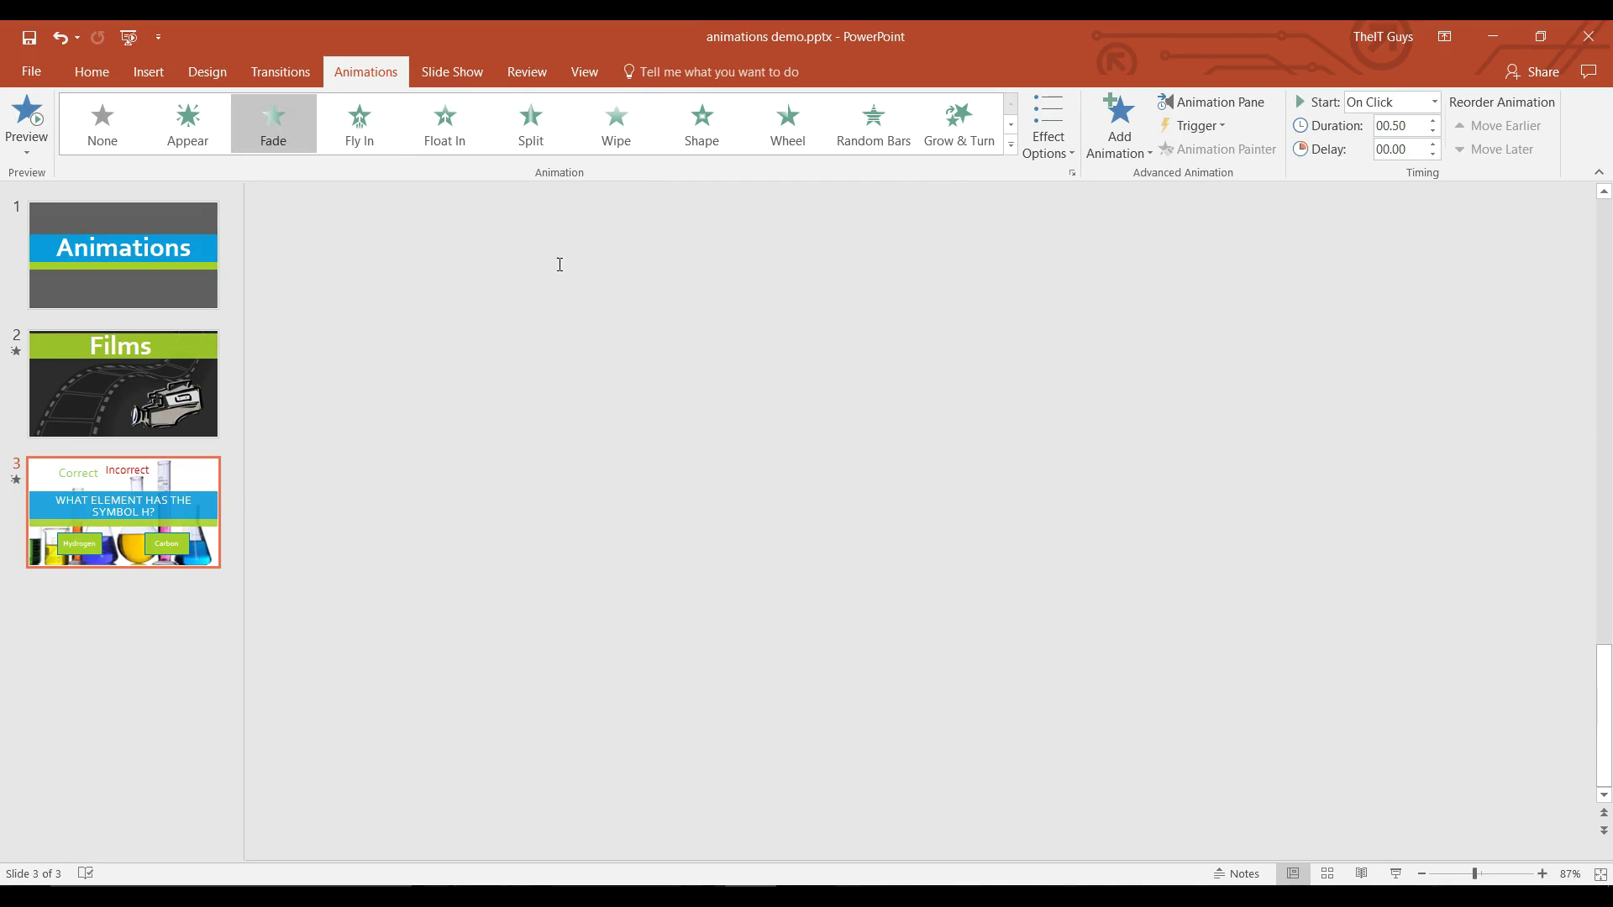
left_click(550, 244)
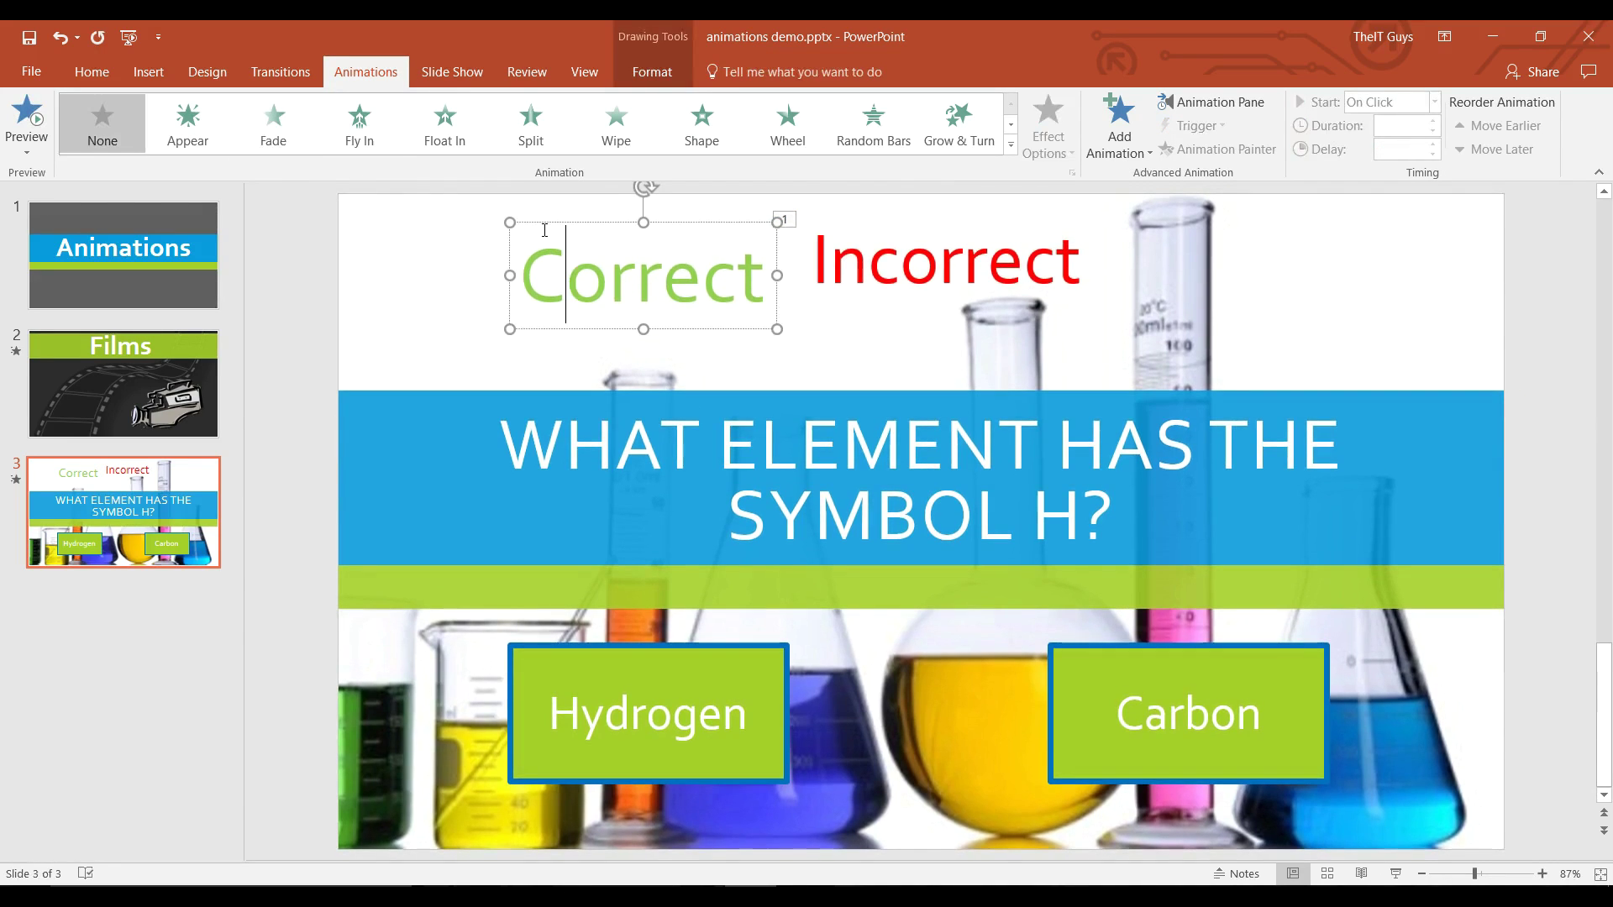
left_click(289, 117)
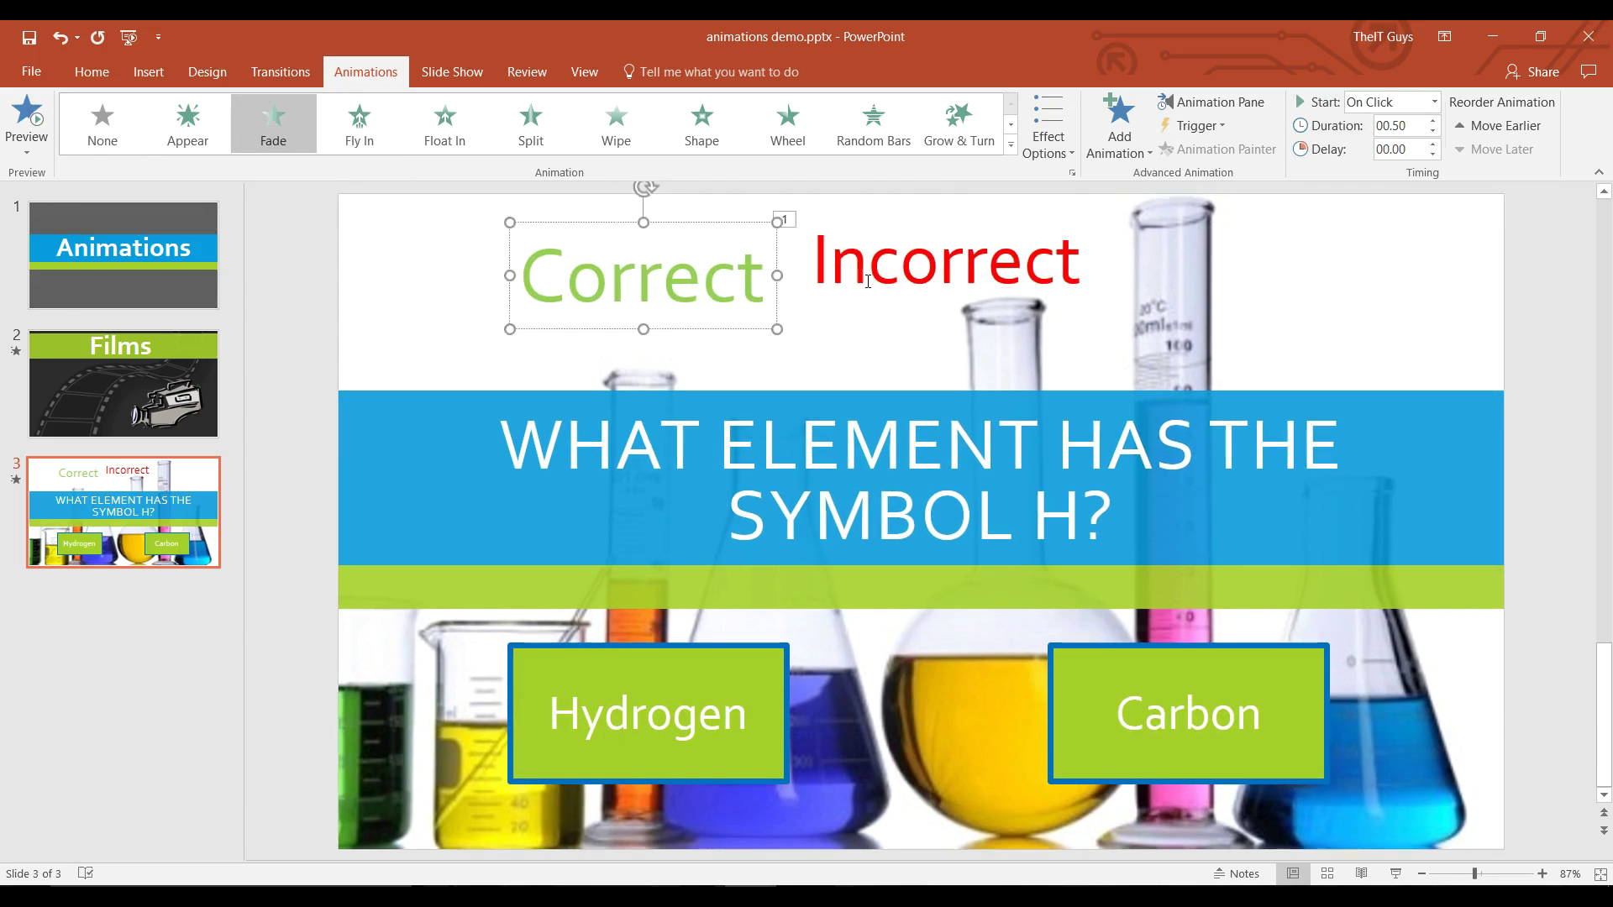
left_click(856, 262)
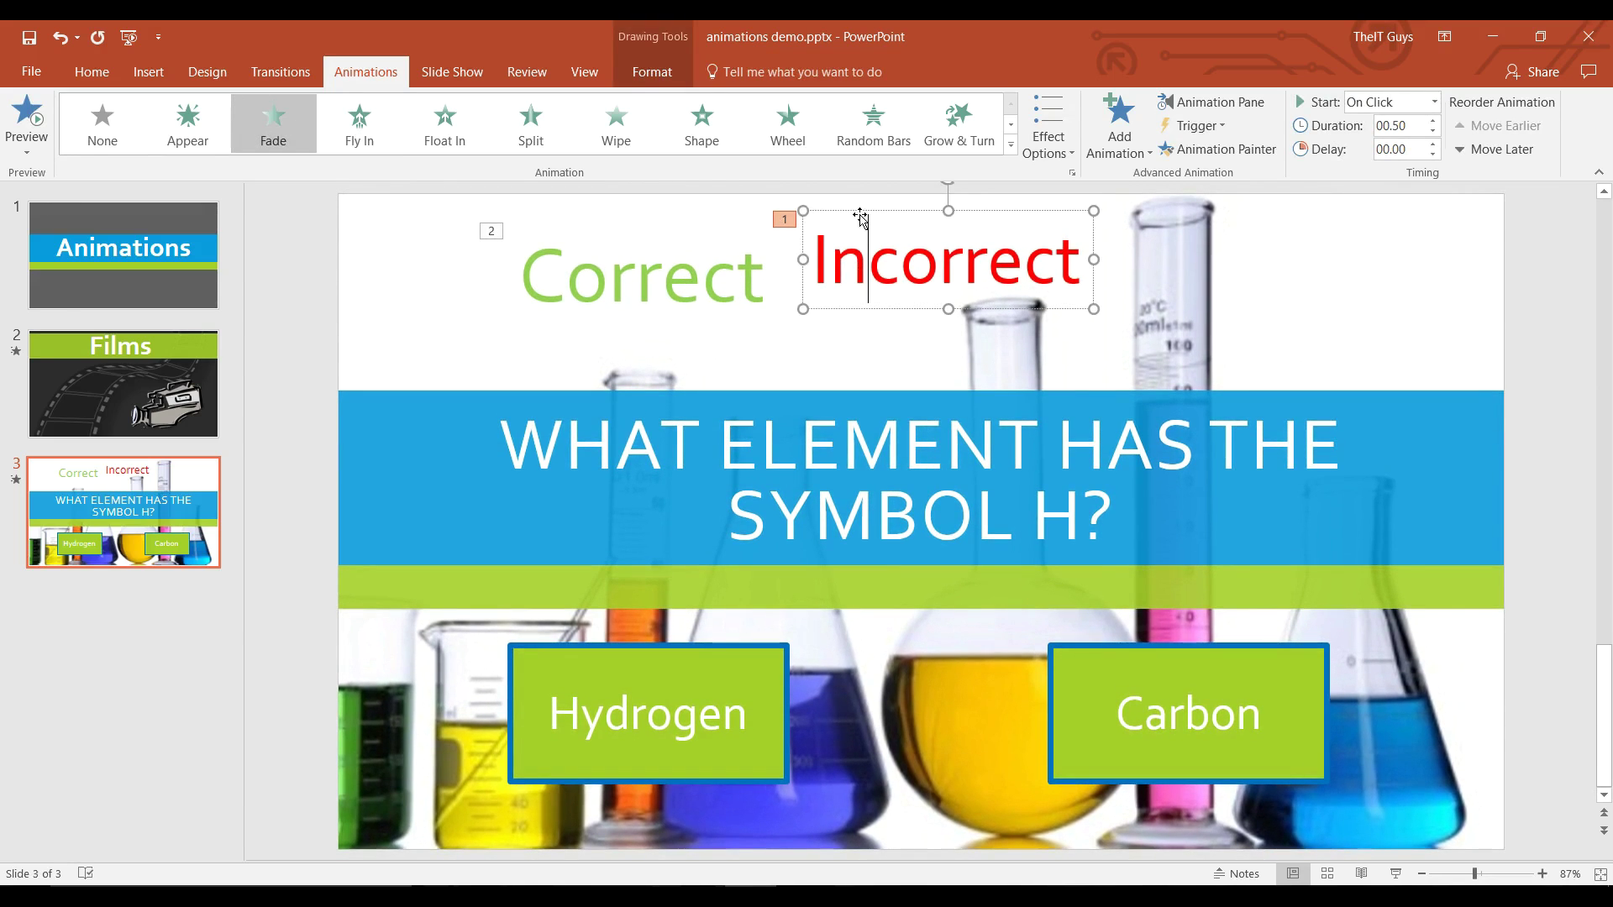
- Place Incorrect beside Correct and trigger its Fade on a click of Carbon
mouse_move(859, 212)
left_mouse_down()
mouse_move(832, 211)
mouse_move(831, 226)
left_mouse_up()
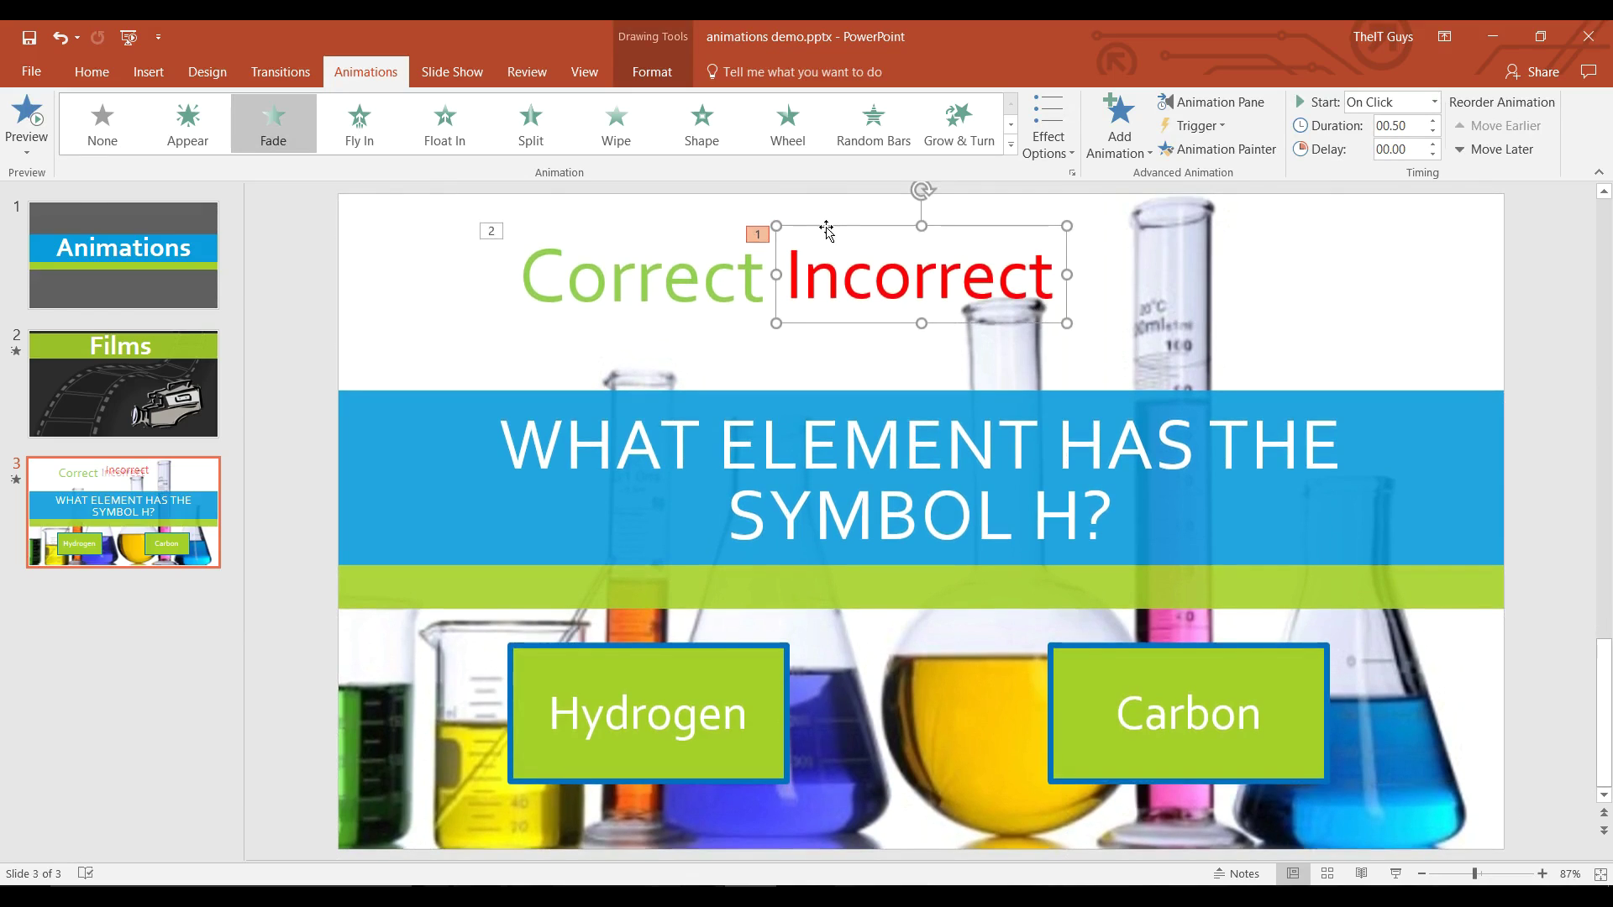
left_click(1218, 127)
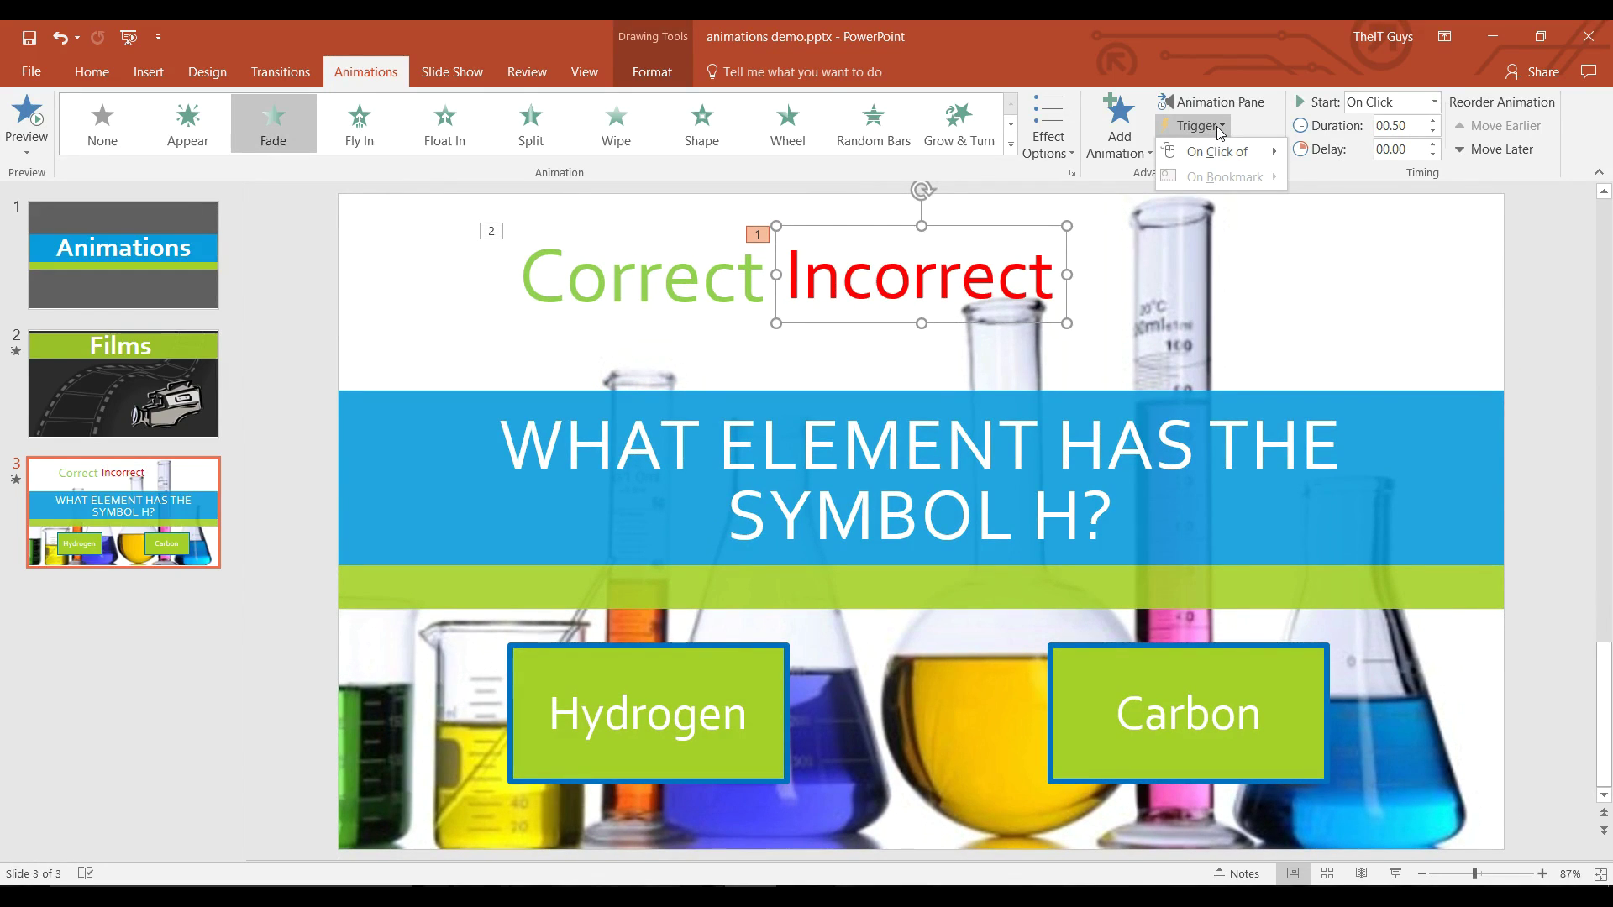
mouse_move(1246, 152)
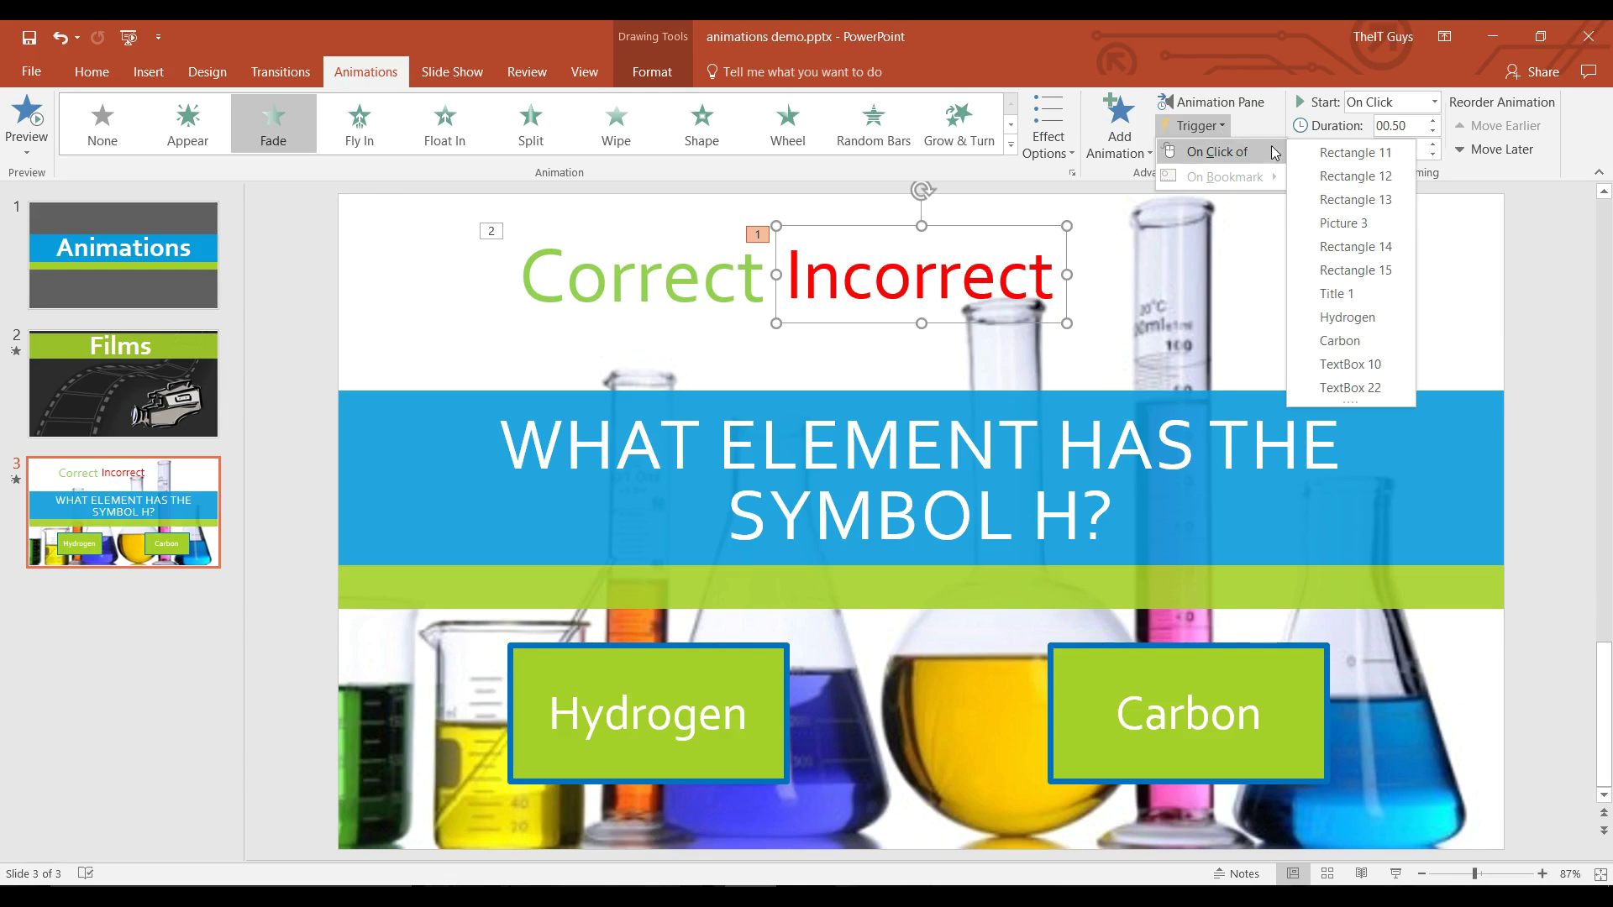
left_click(1386, 346)
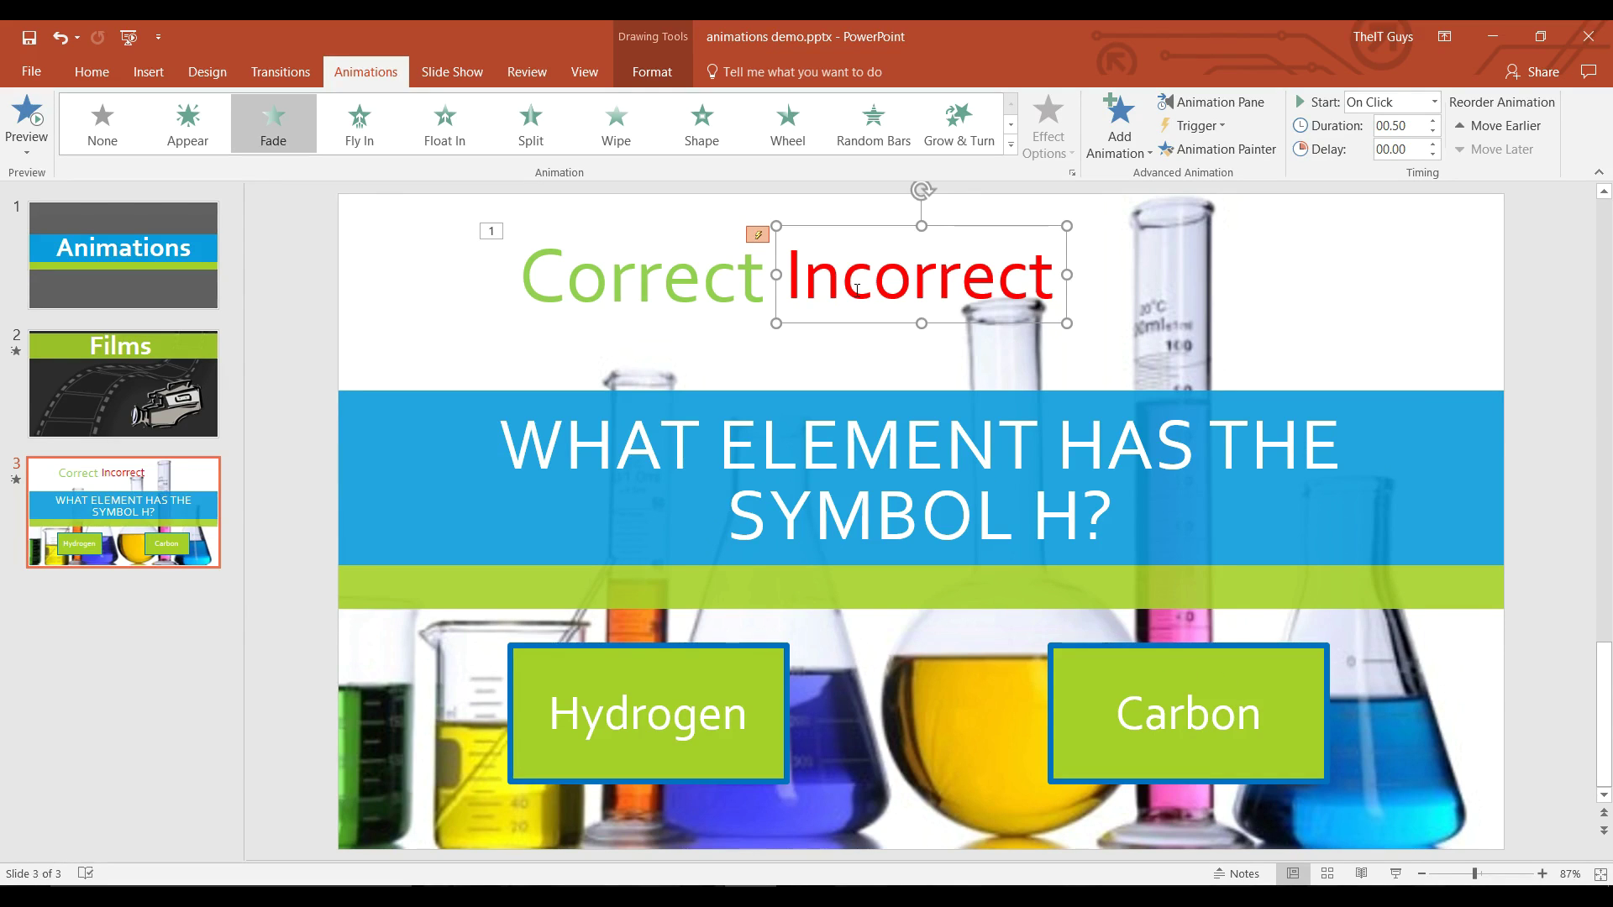
- Trigger the Correct label's Fade on a click of Hydrogen
left_click(596, 227)
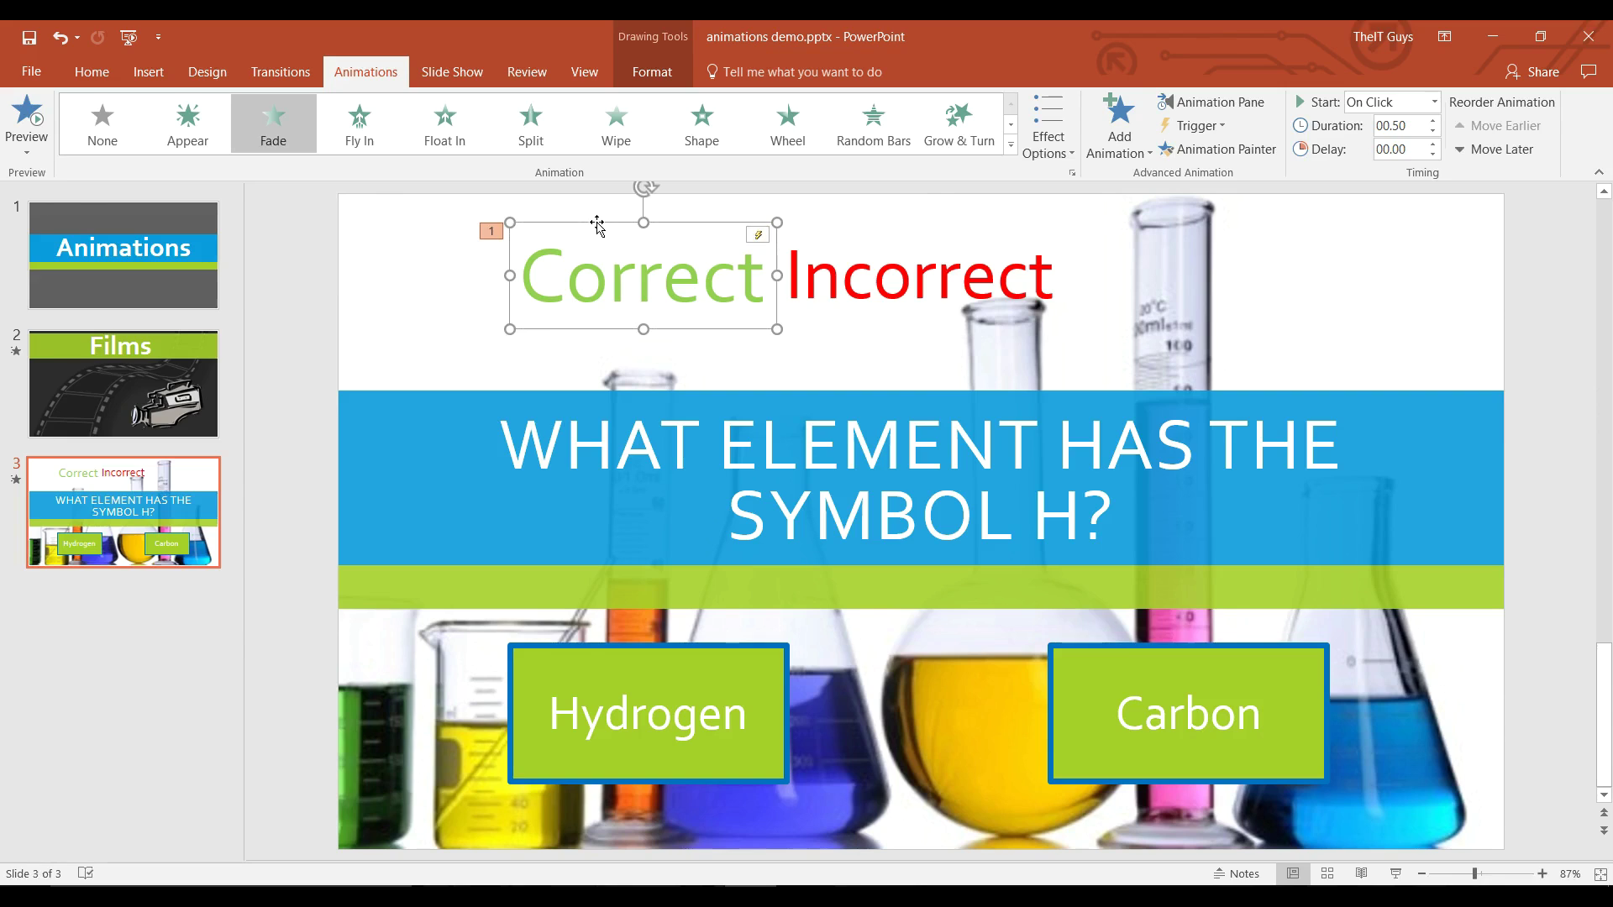
left_click(1206, 128)
mouse_move(1246, 151)
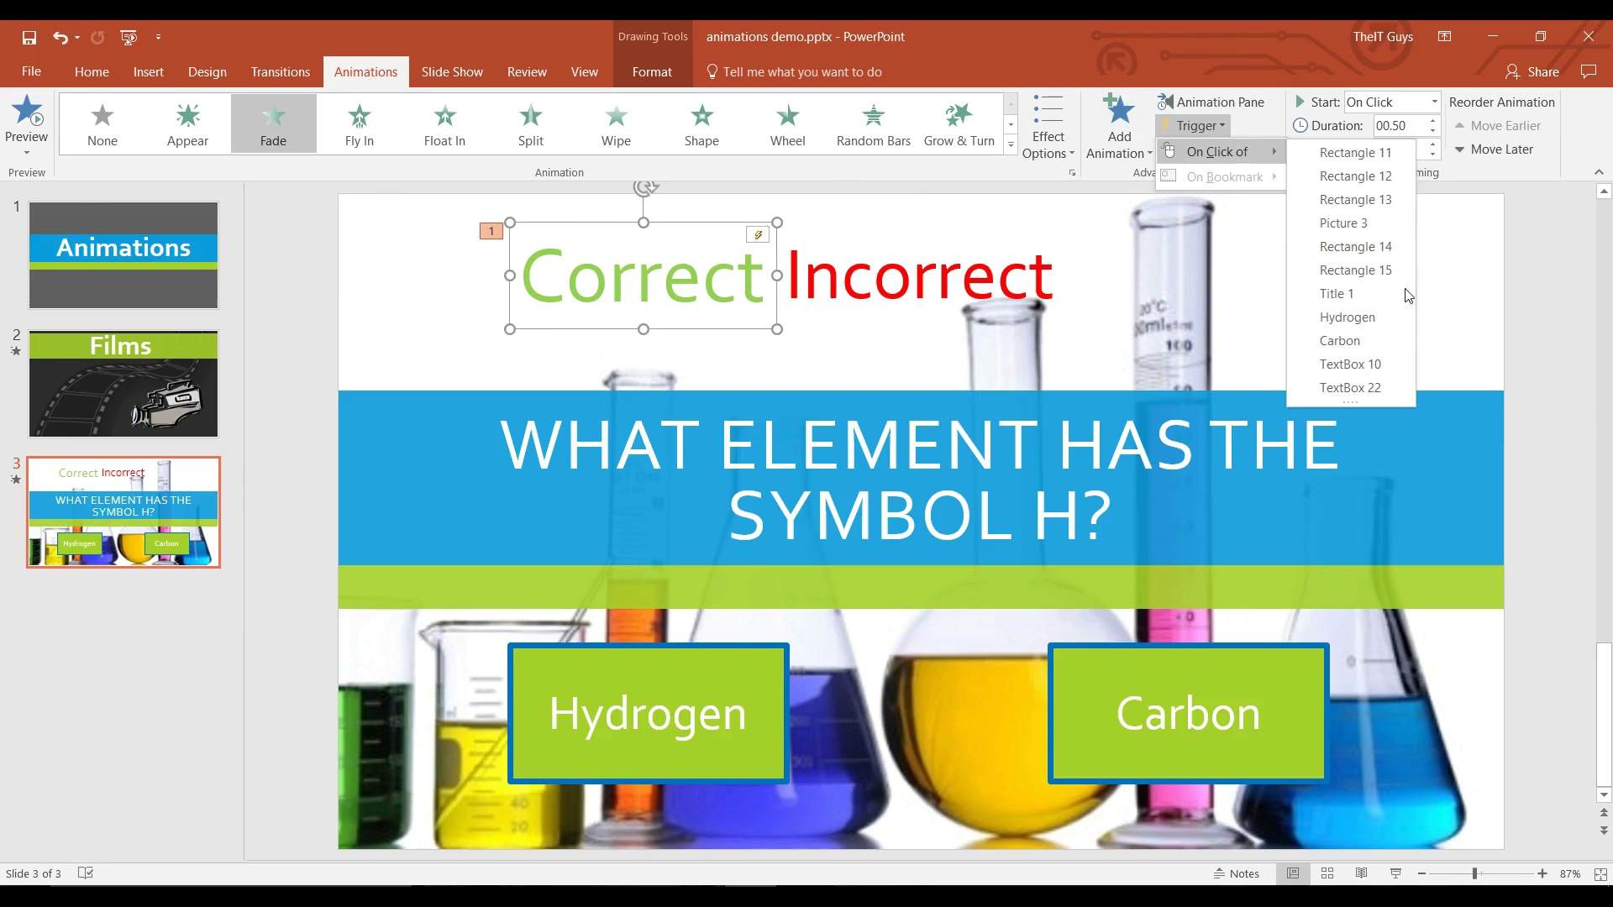
left_click(1369, 316)
- Move the Incorrect label left so it sits on top of Correct above the question
left_click(949, 281)
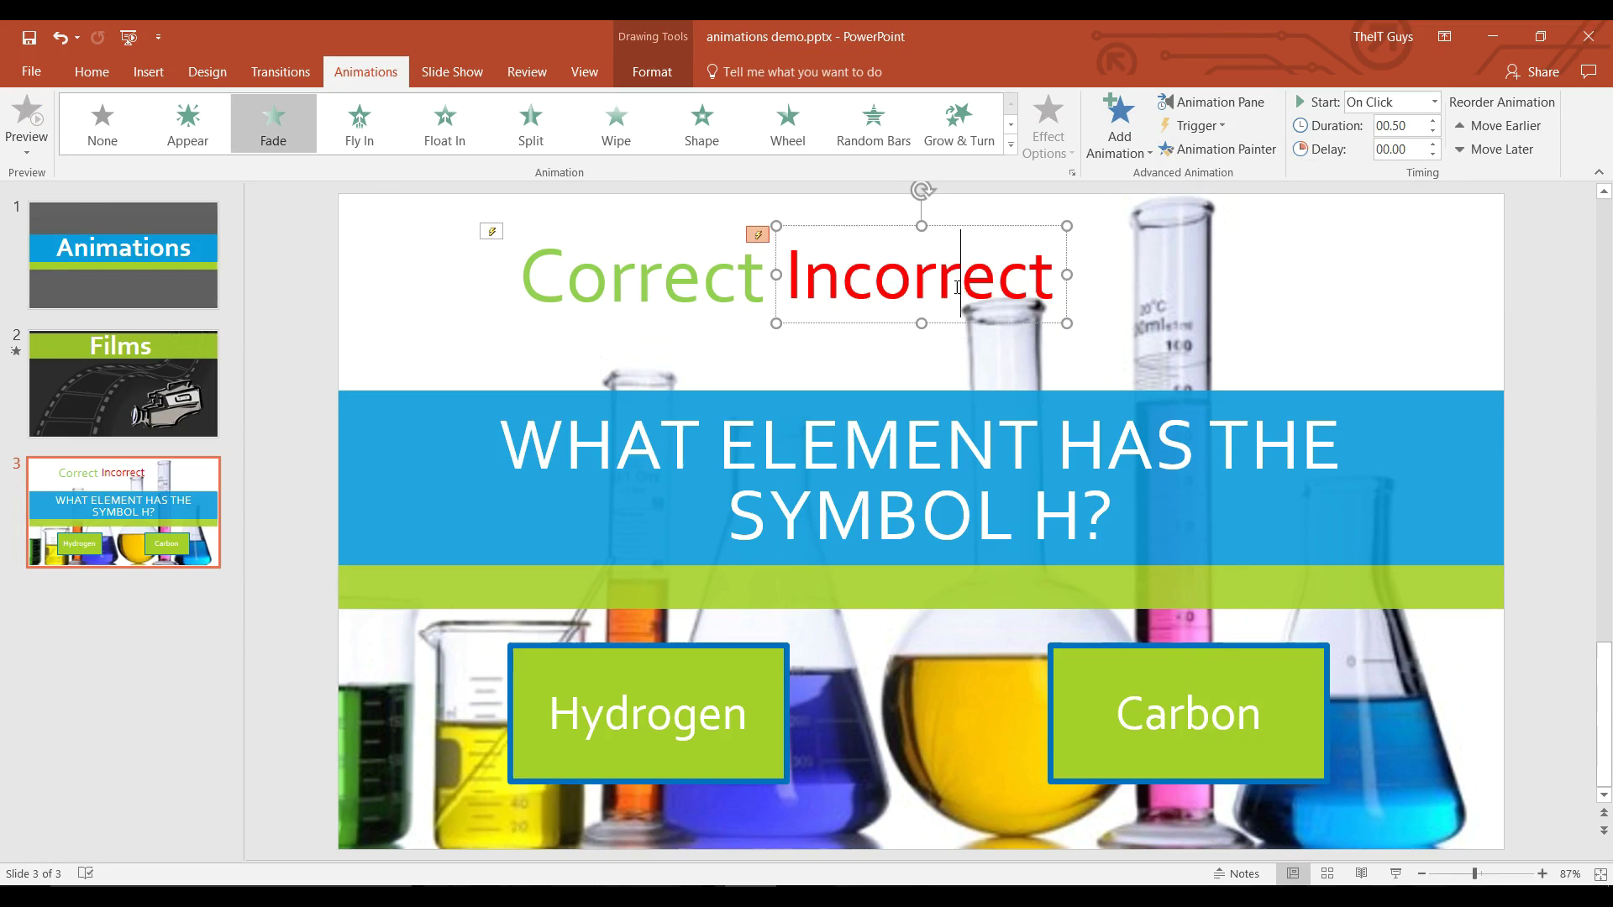
left_click_drag(883, 228, 605, 225)
left_click(451, 73)
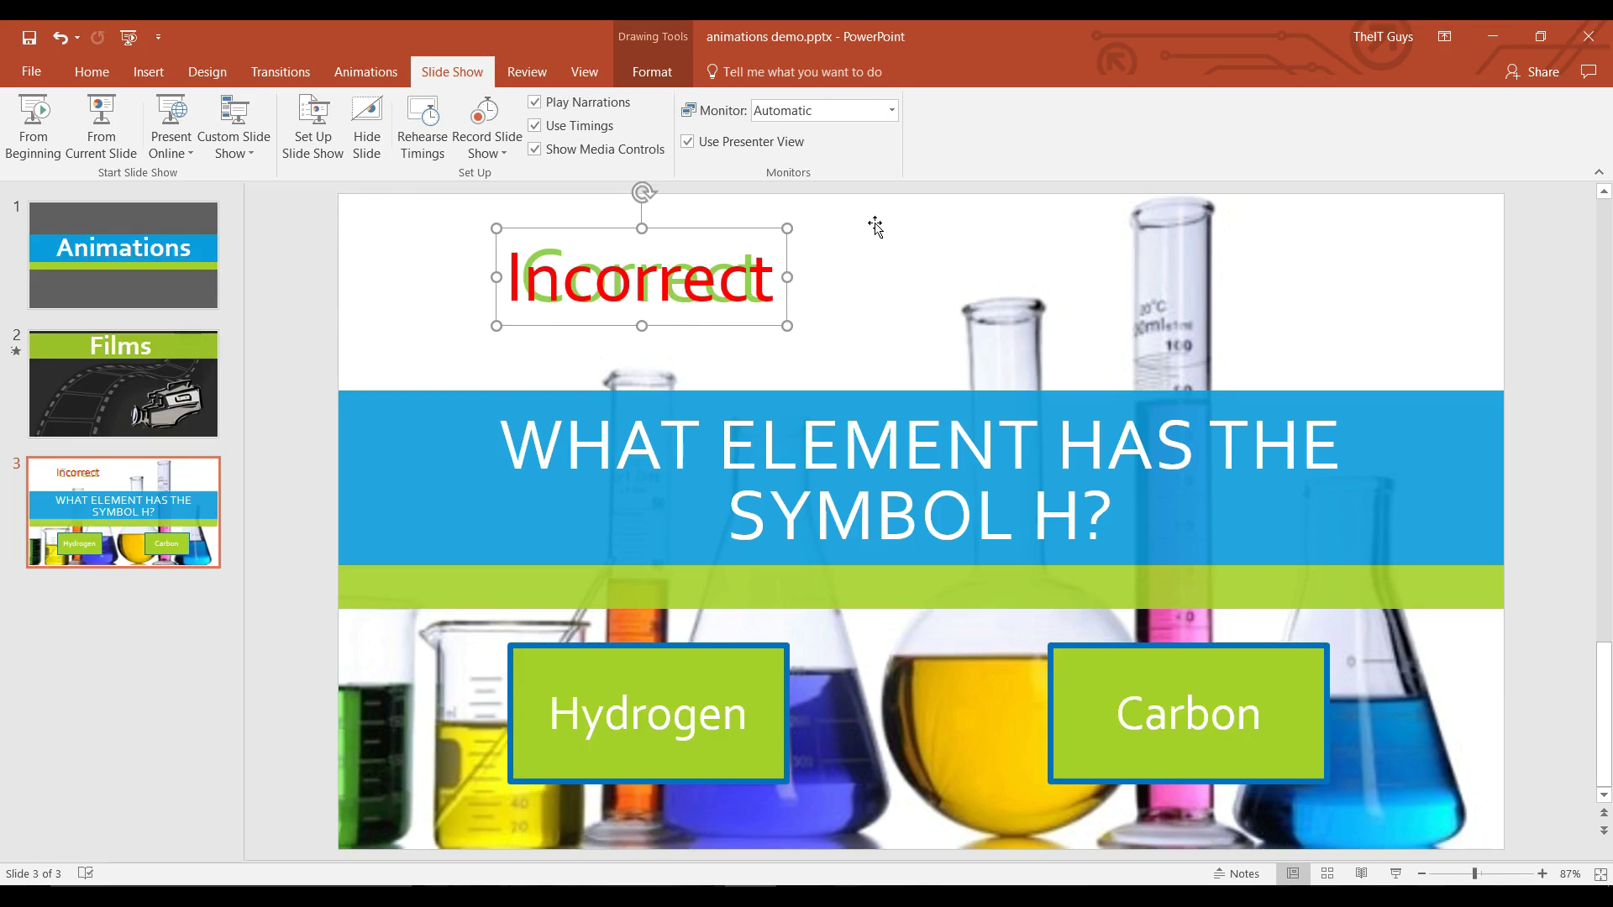
left_click(875, 226)
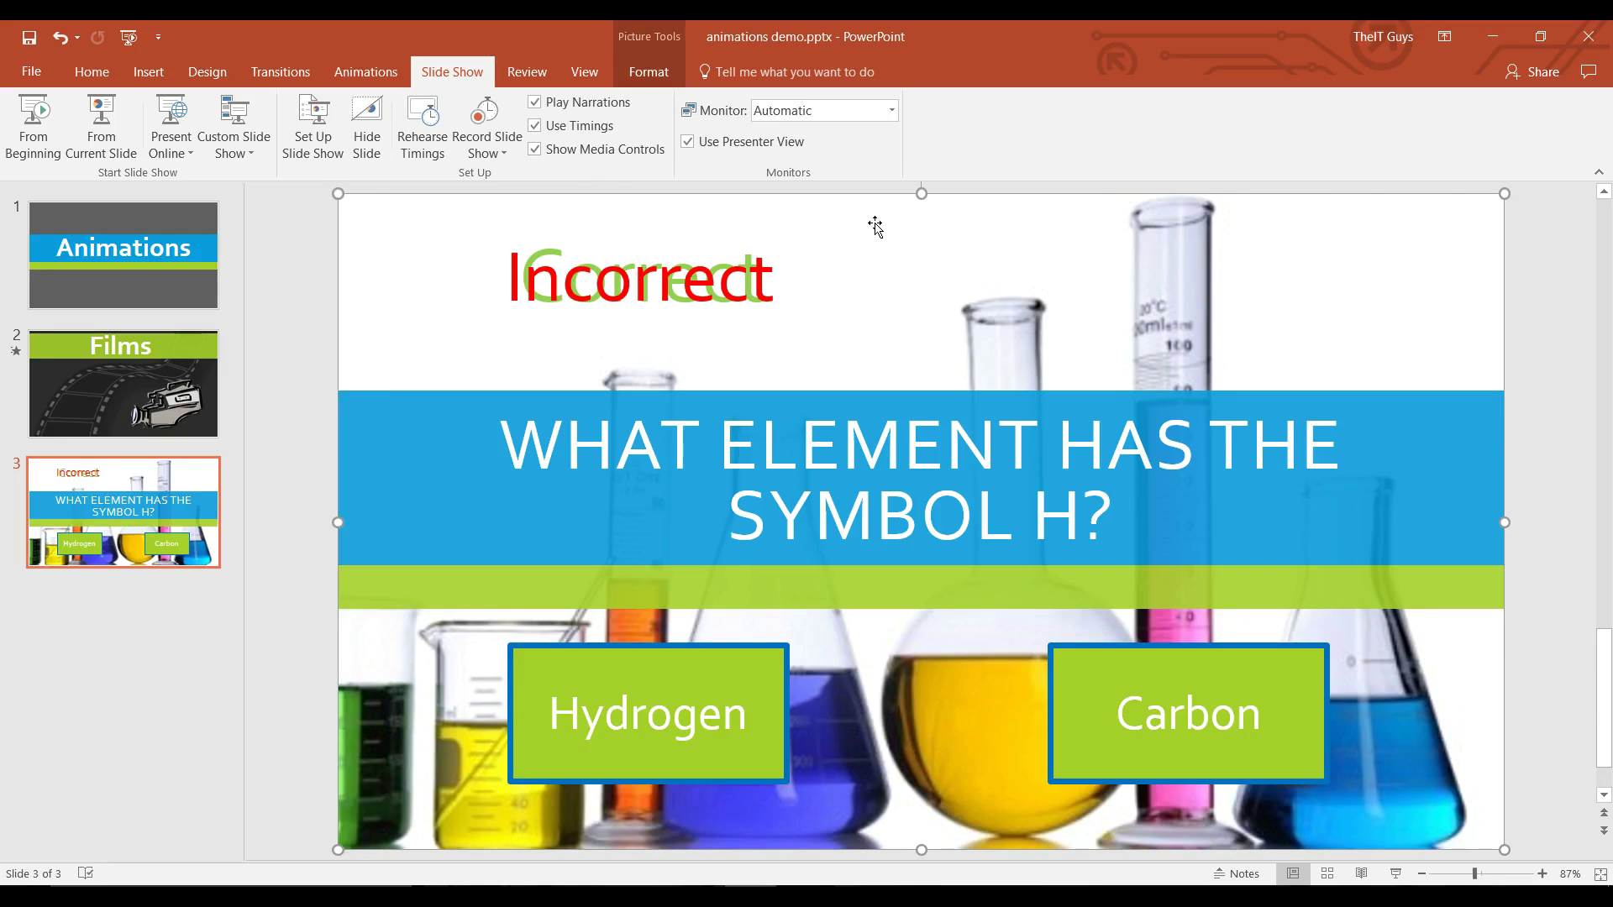